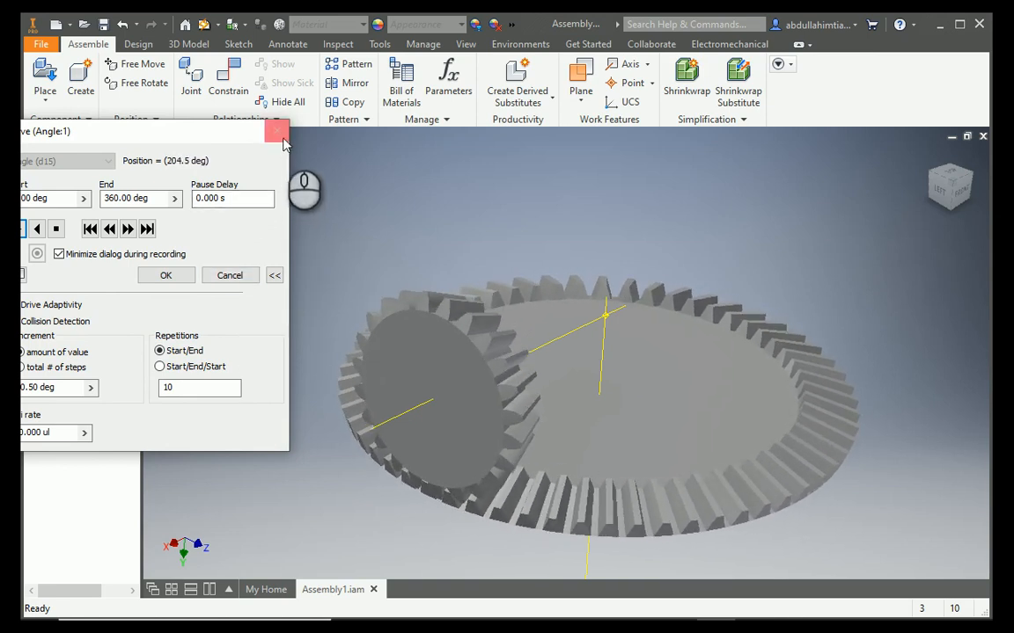
# - Close the drive dialog of the angle constraint and create a new assembly from the metric Standard (mm).iam template
pyautogui.click(276, 130)
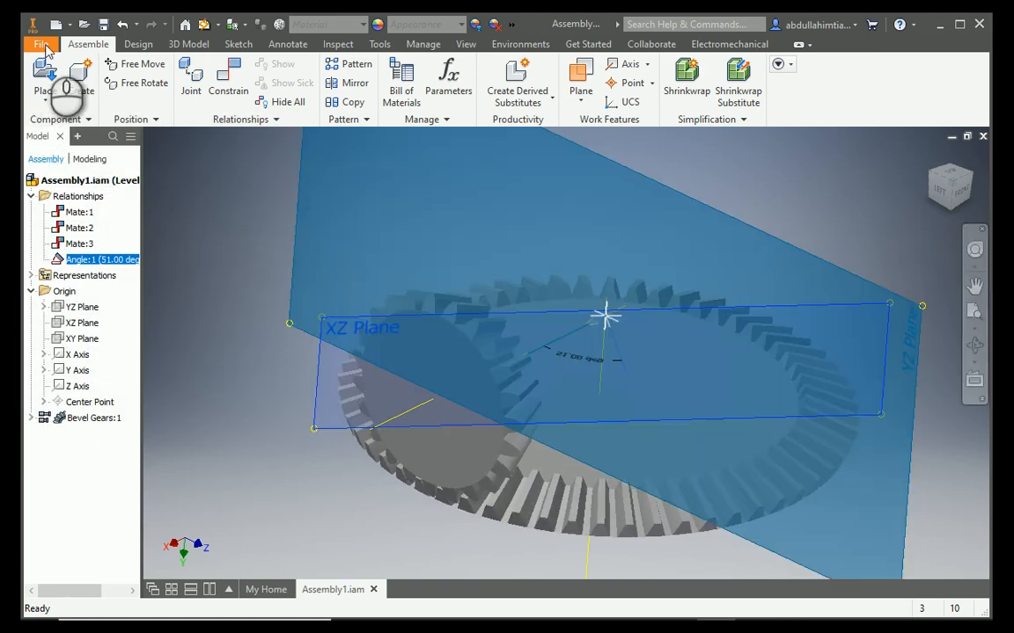
pyautogui.click(41, 44)
pyautogui.click(64, 104)
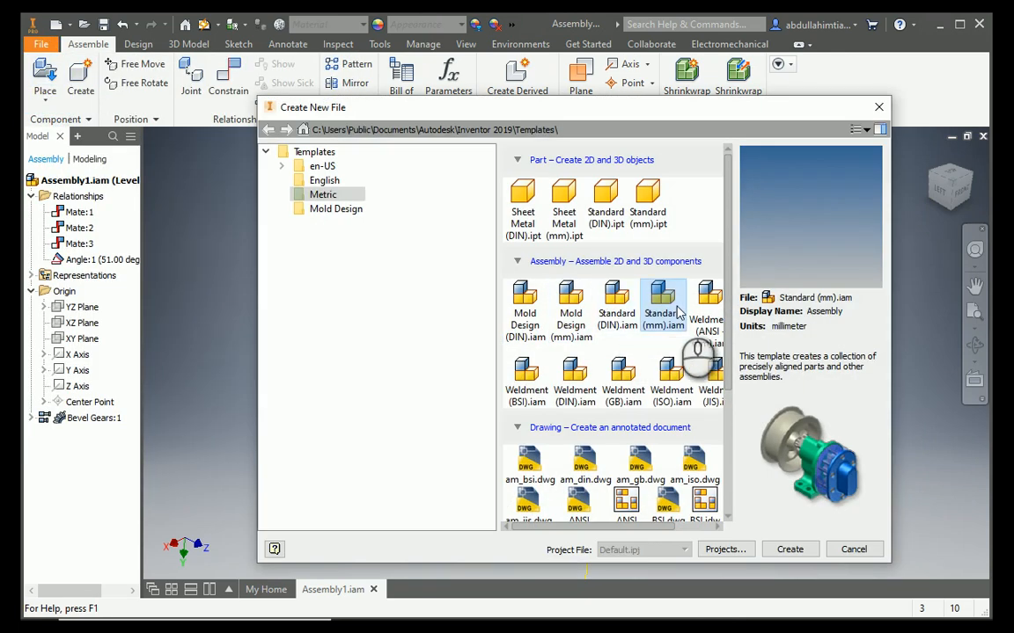
pyautogui.click(792, 550)
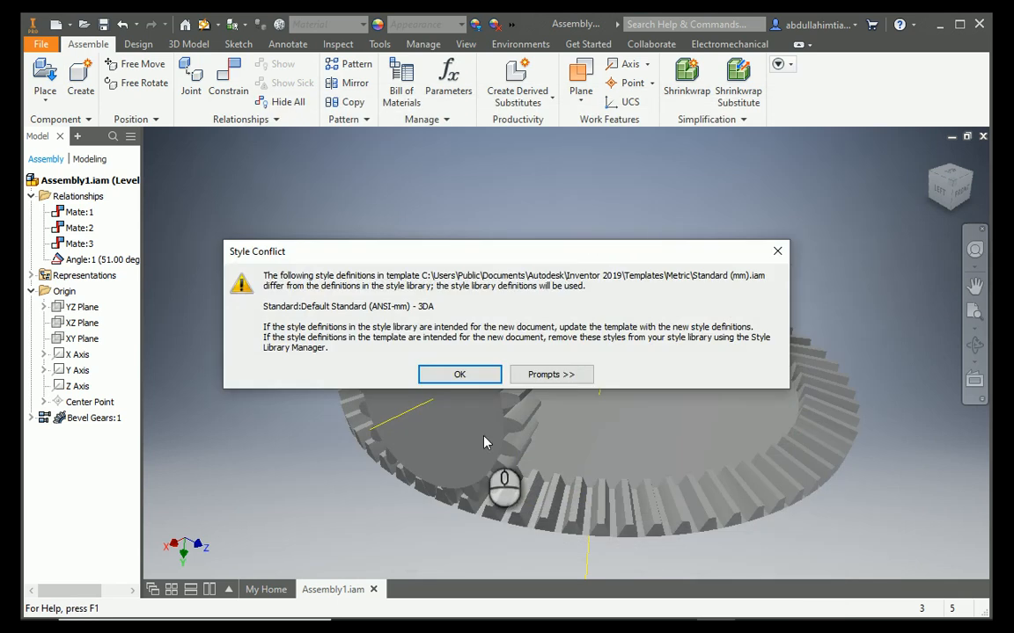
pyautogui.click(479, 378)
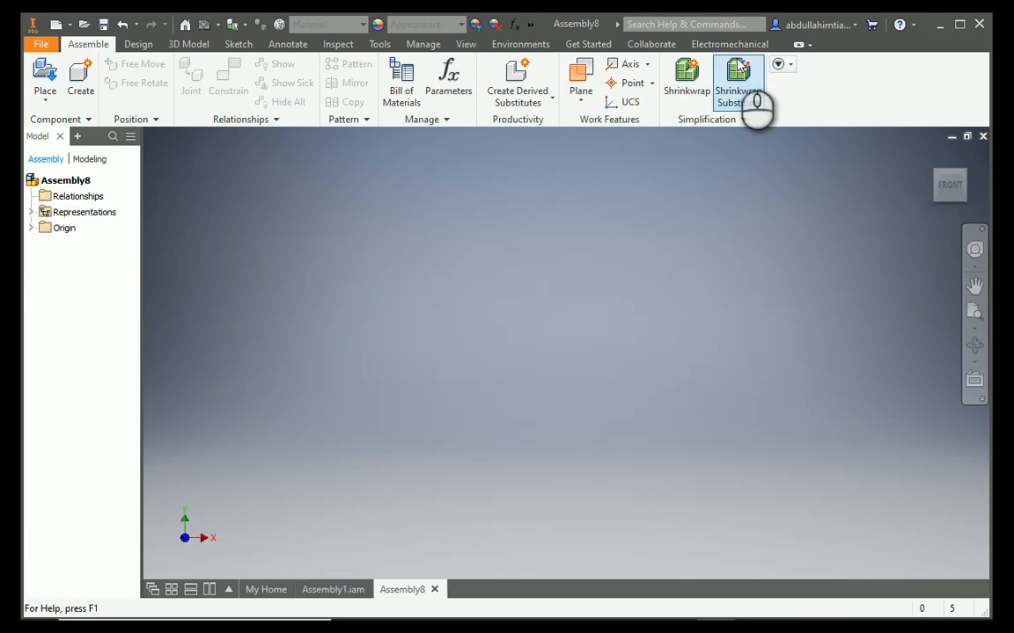
pyautogui.click(959, 24)
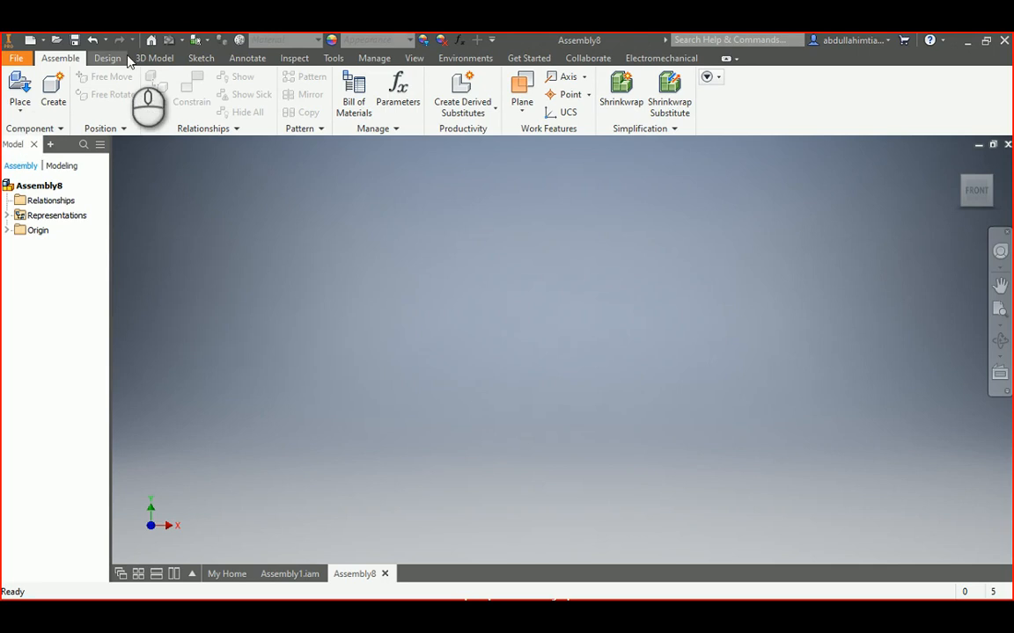
# - Start the Bevel Gear generator and save the new assembly on the Desktop as "Bevel gear animation" when it is required
pyautogui.click(107, 58)
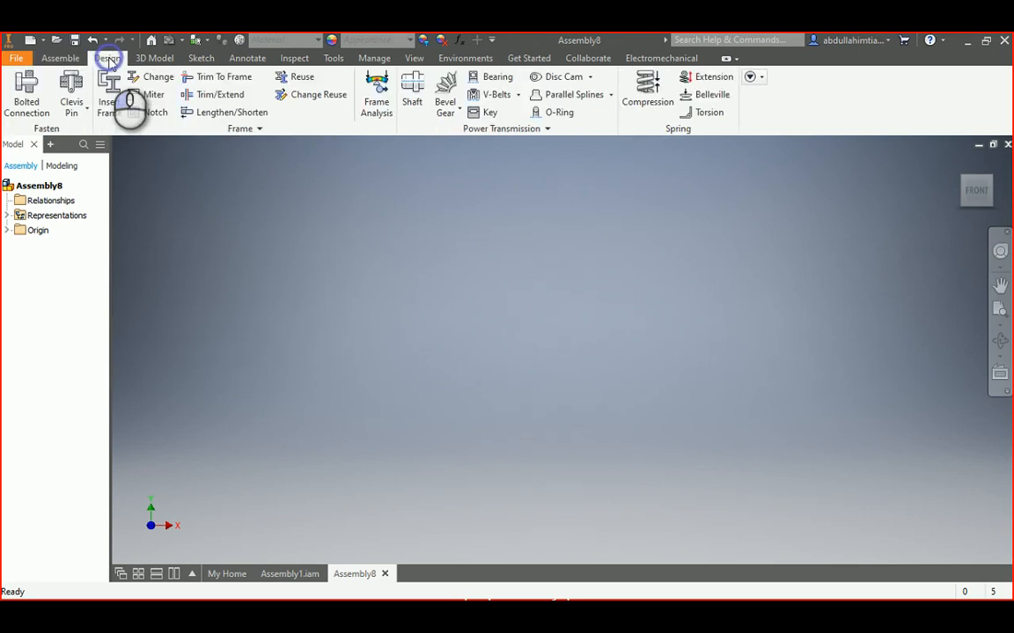
pyautogui.click(155, 58)
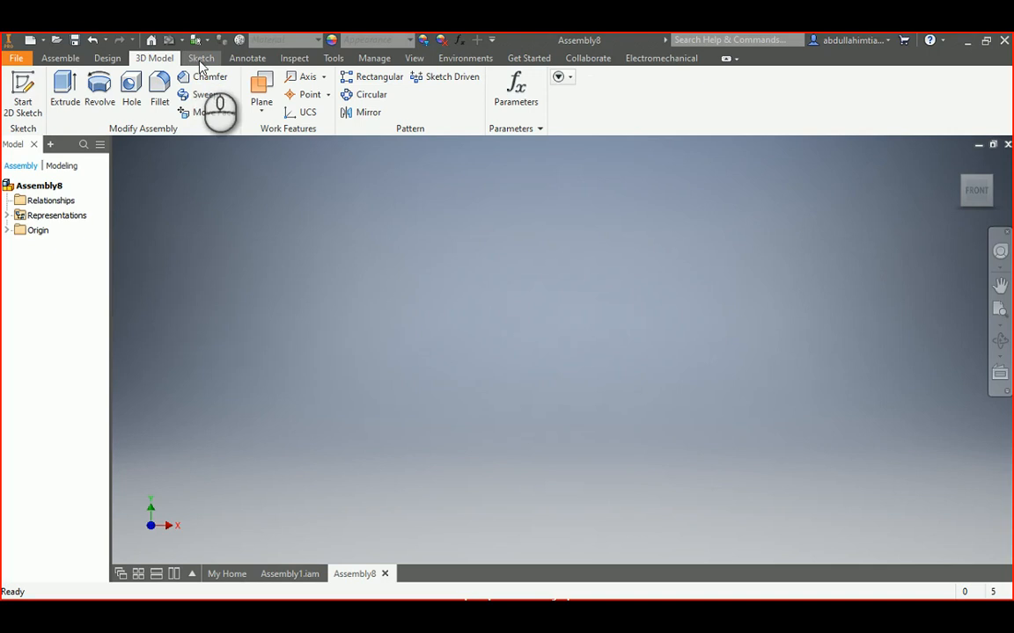
pyautogui.click(108, 58)
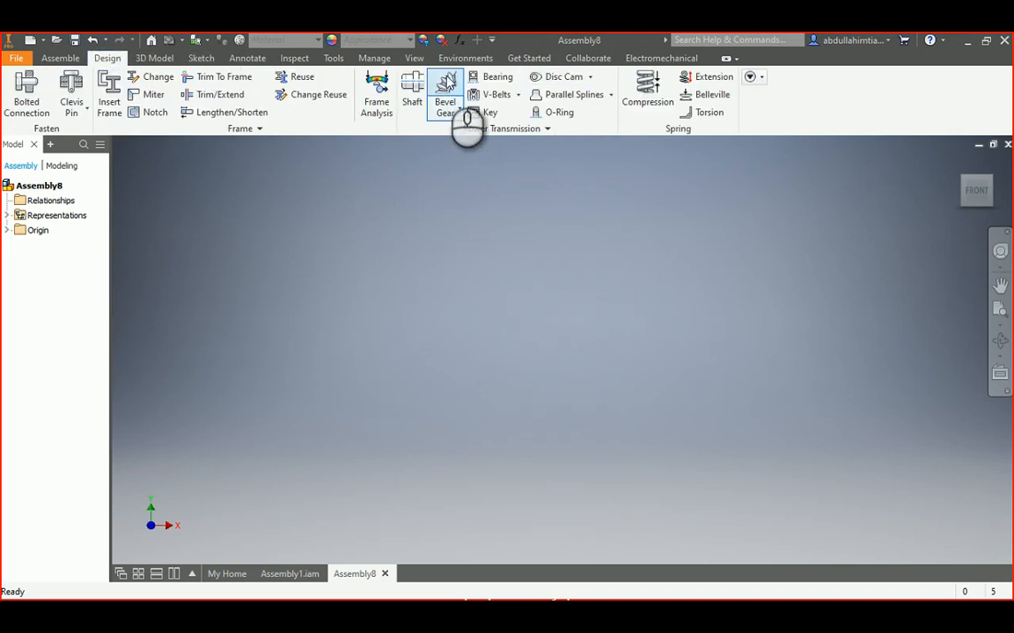
pyautogui.click(446, 84)
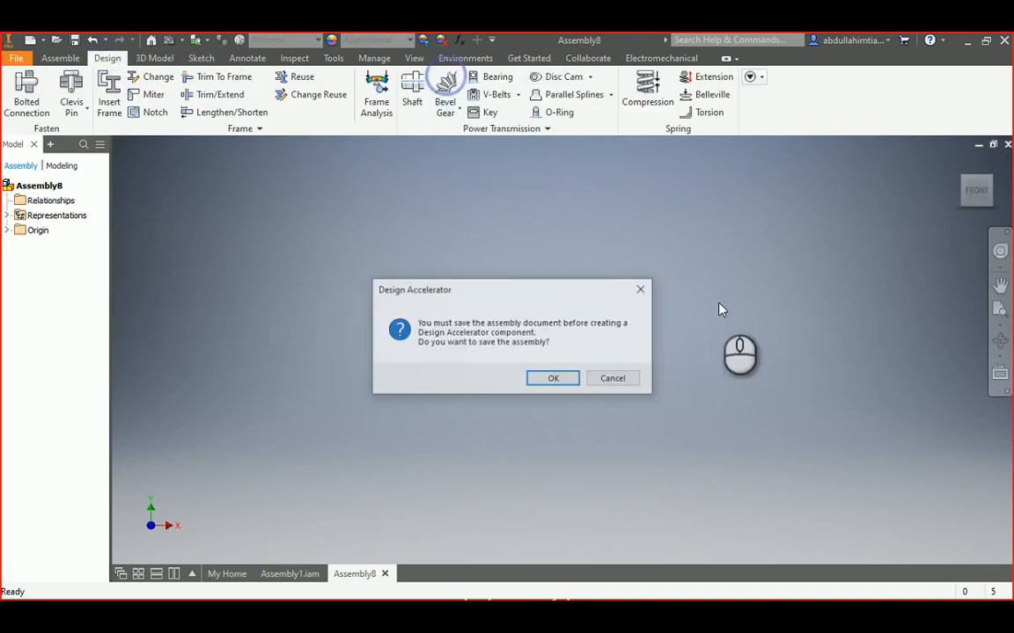
pyautogui.click(555, 379)
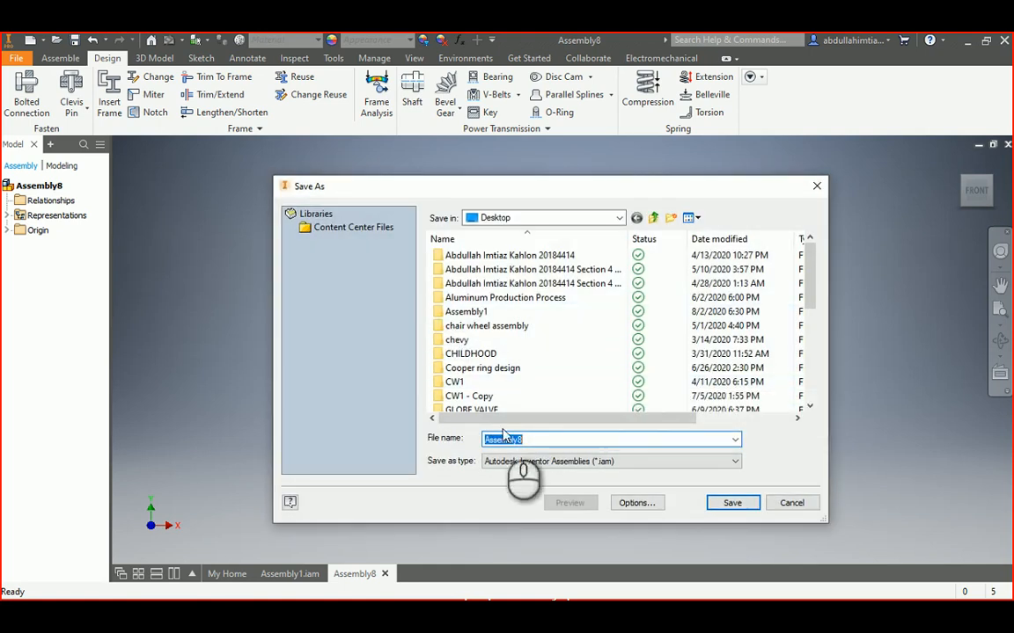
pyautogui.write('B')
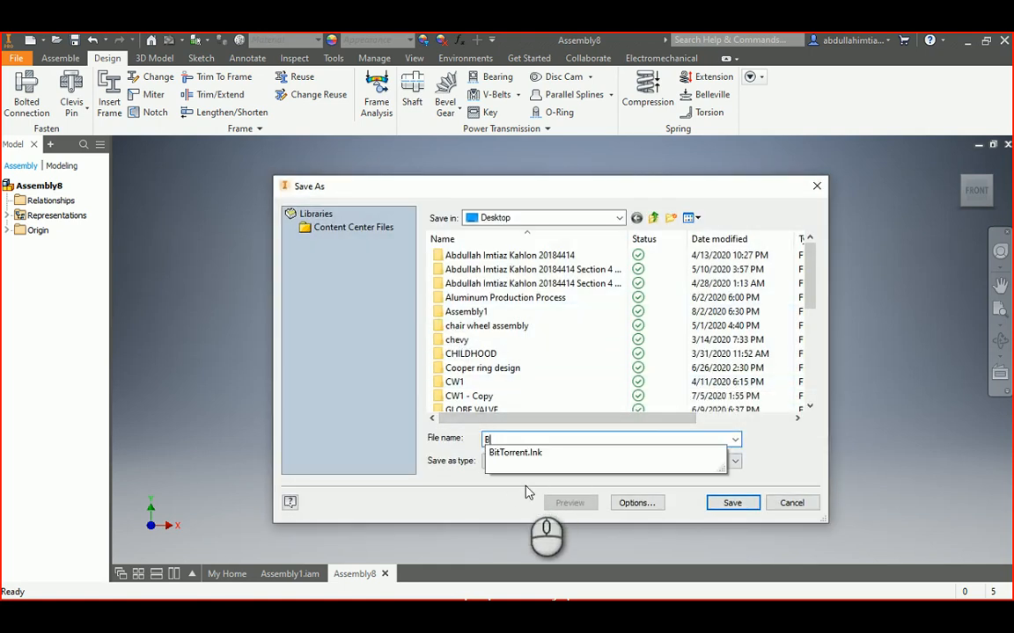
pyautogui.write('evel gear animatio')
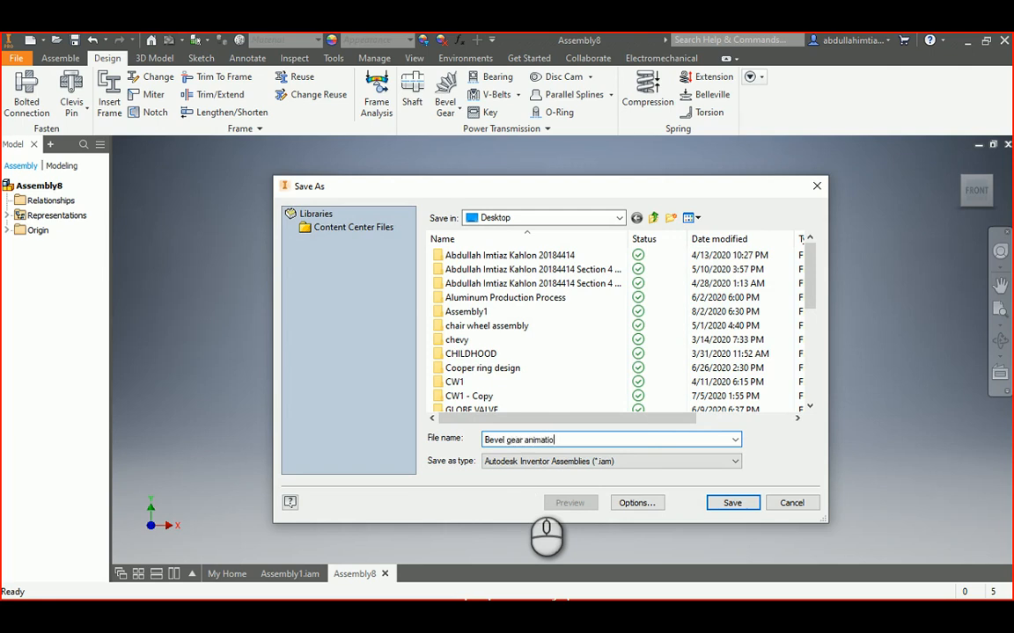
pyautogui.write('n')
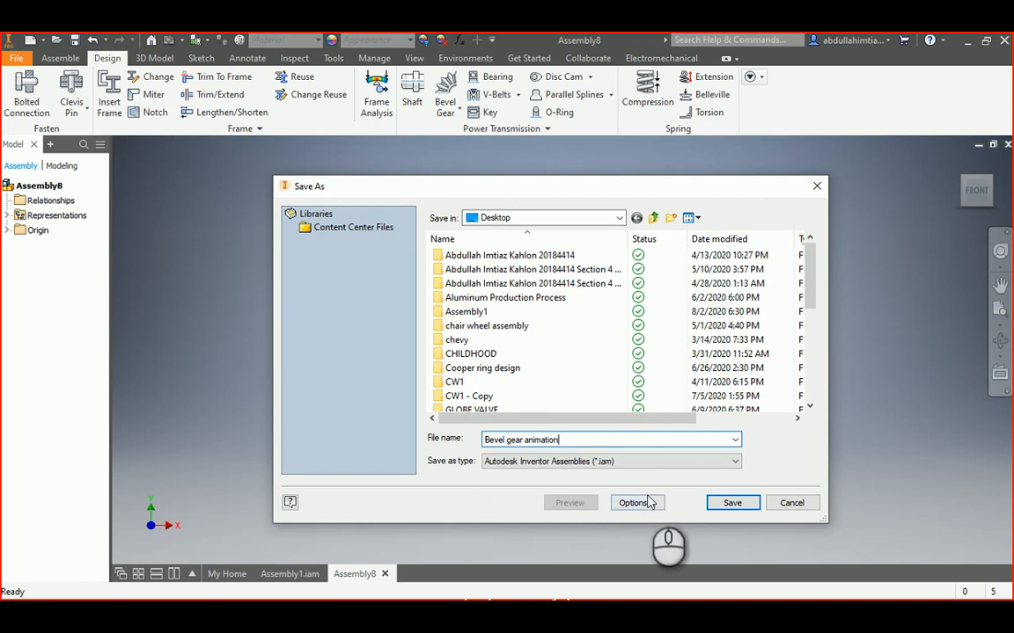
pyautogui.click(731, 502)
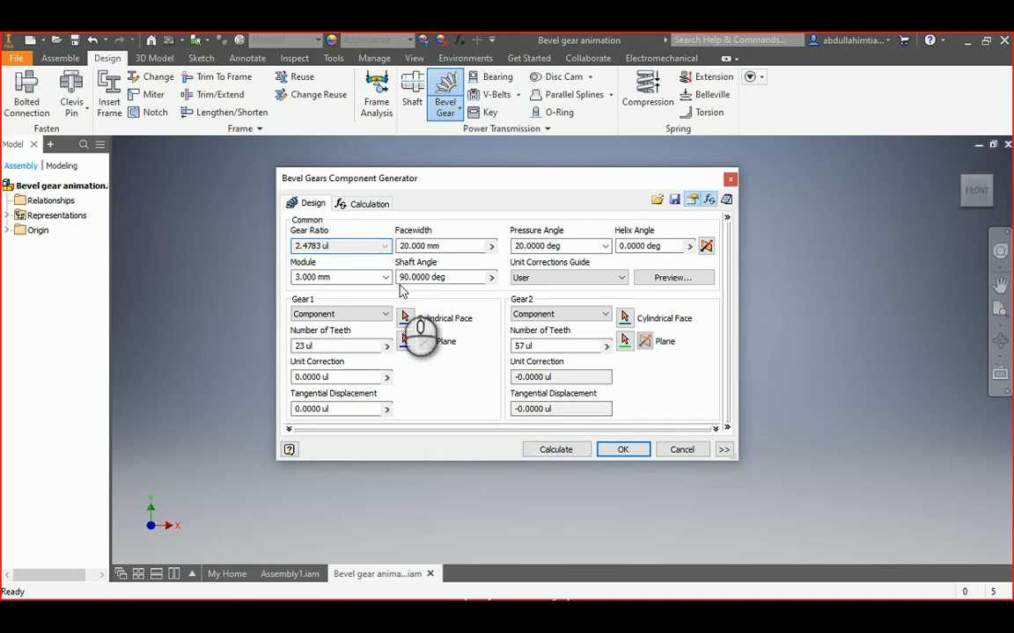
# - Generate the bevel gear pair with the preset design values and file names, and place it in the assembly
pyautogui.click(640, 451)
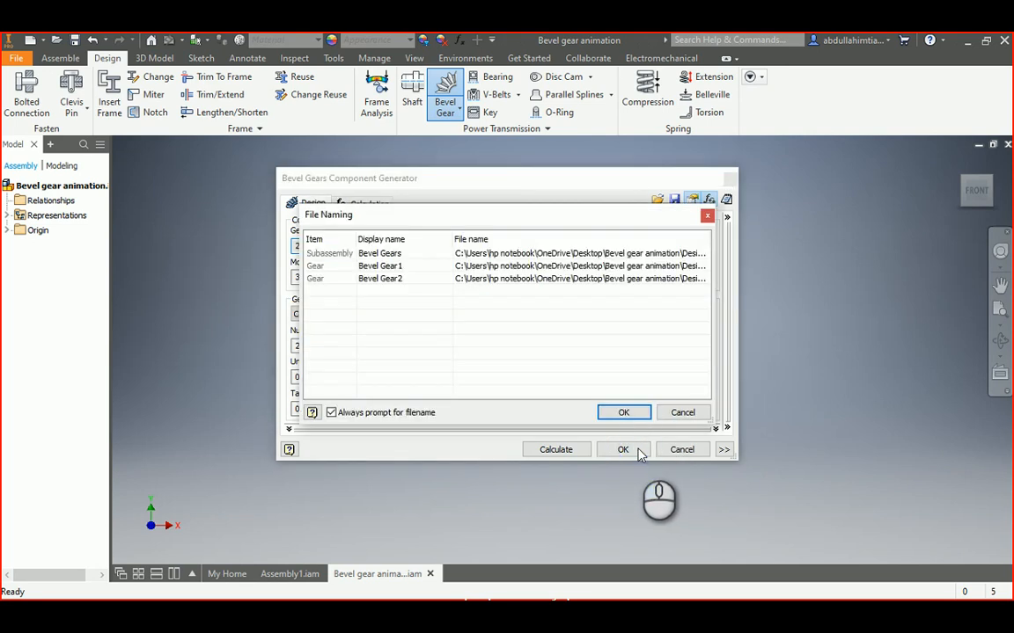
pyautogui.click(625, 413)
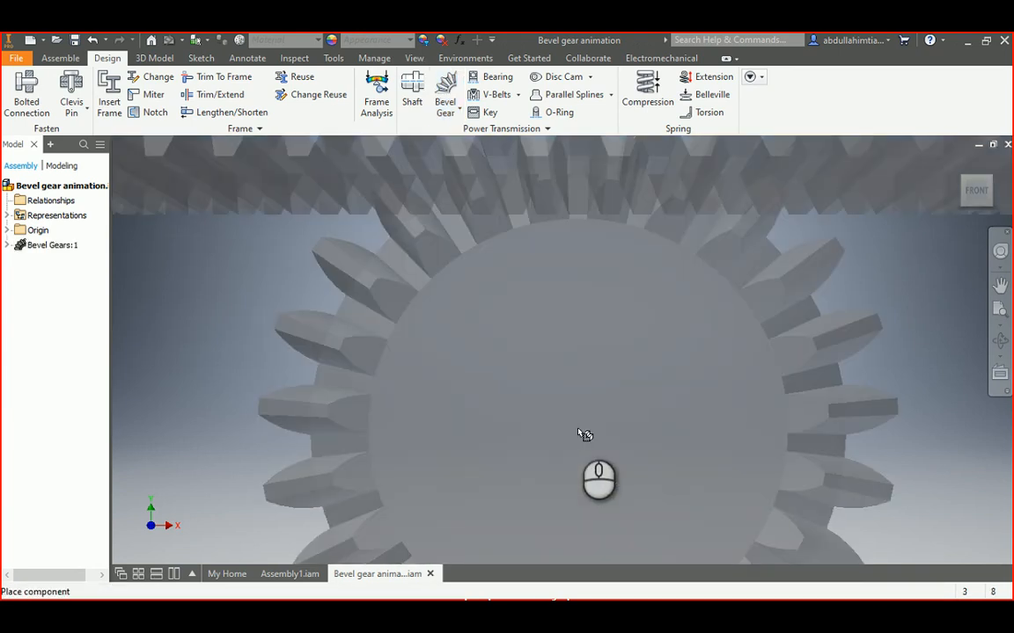
pyautogui.scroll(-5, 585, 434)
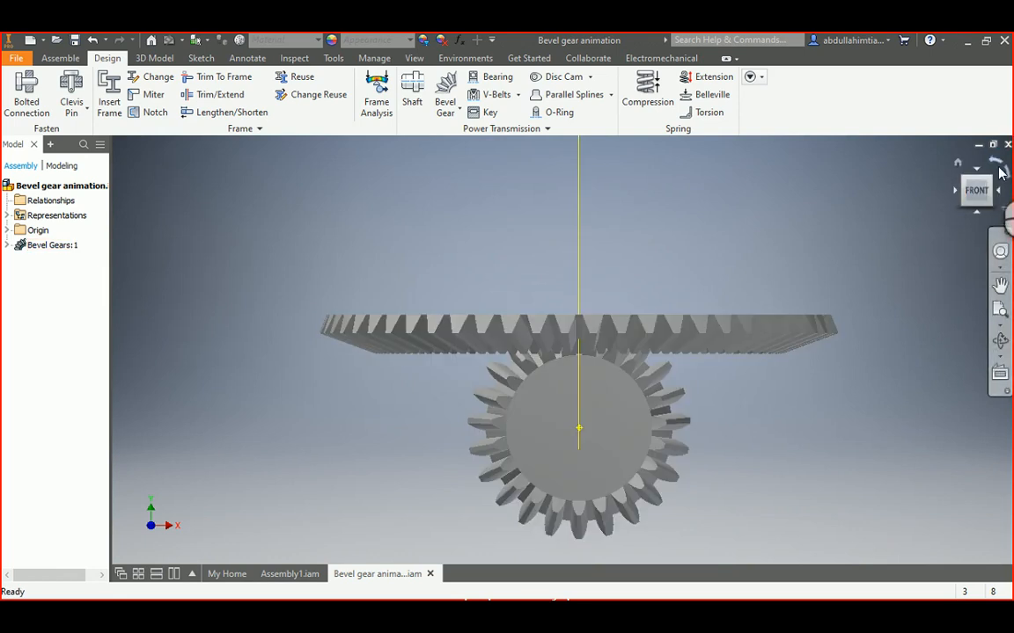
# - Rotate the front view by 180 degrees so the small gear is above the large one, and set it as Front
pyautogui.click(998, 165)
pyautogui.click(998, 166)
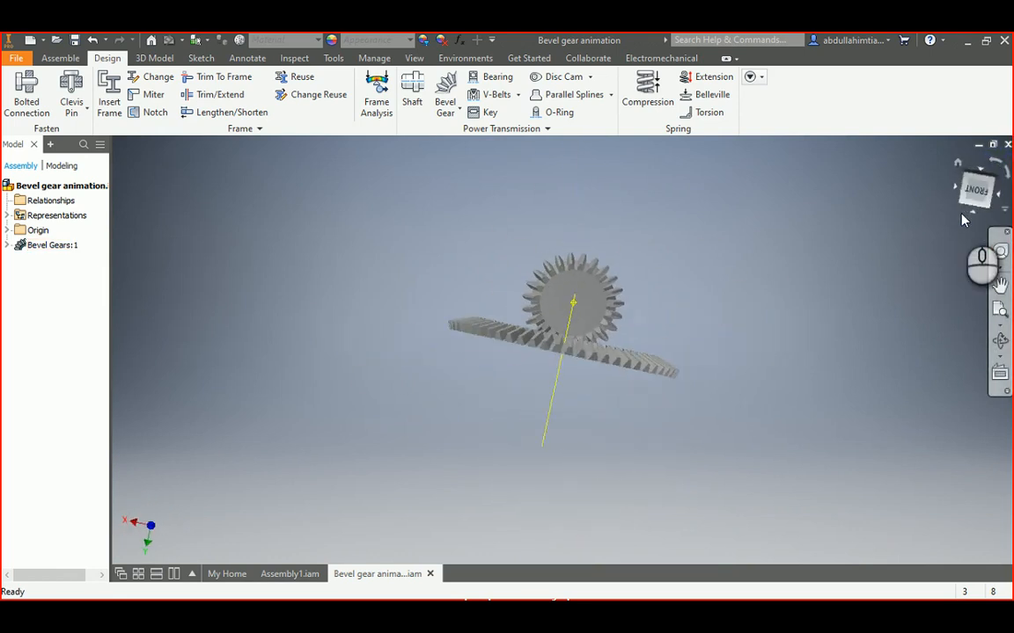
pyautogui.click(1004, 211)
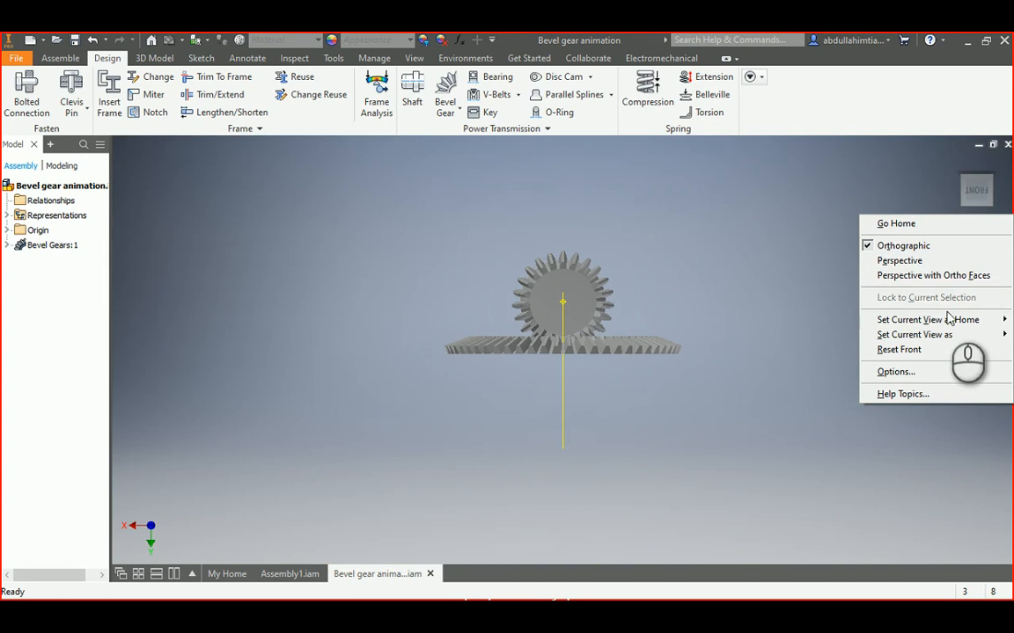
pyautogui.moveTo(893, 337)
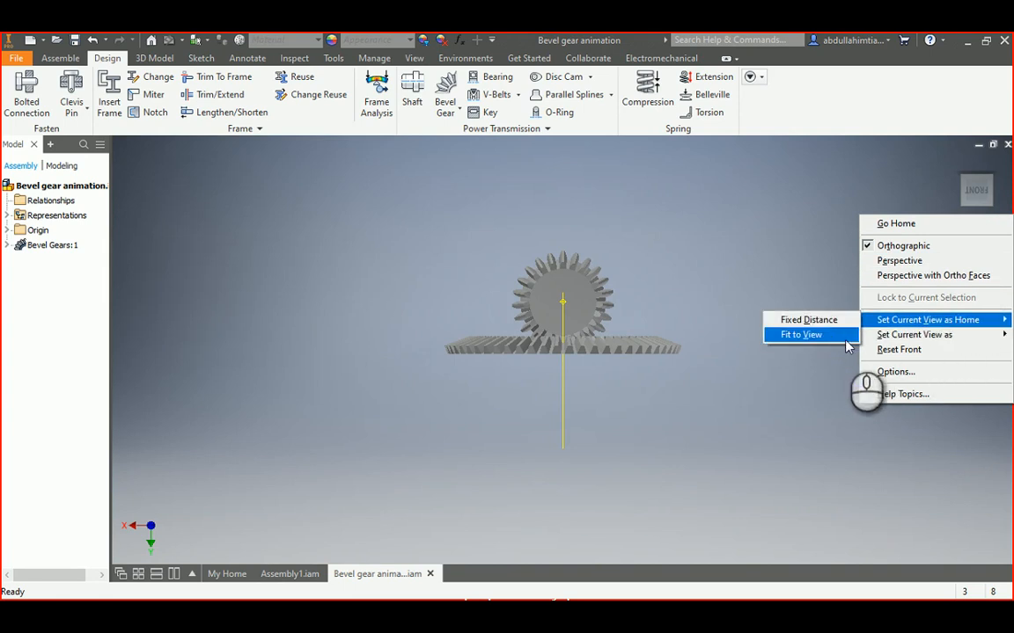
pyautogui.click(851, 350)
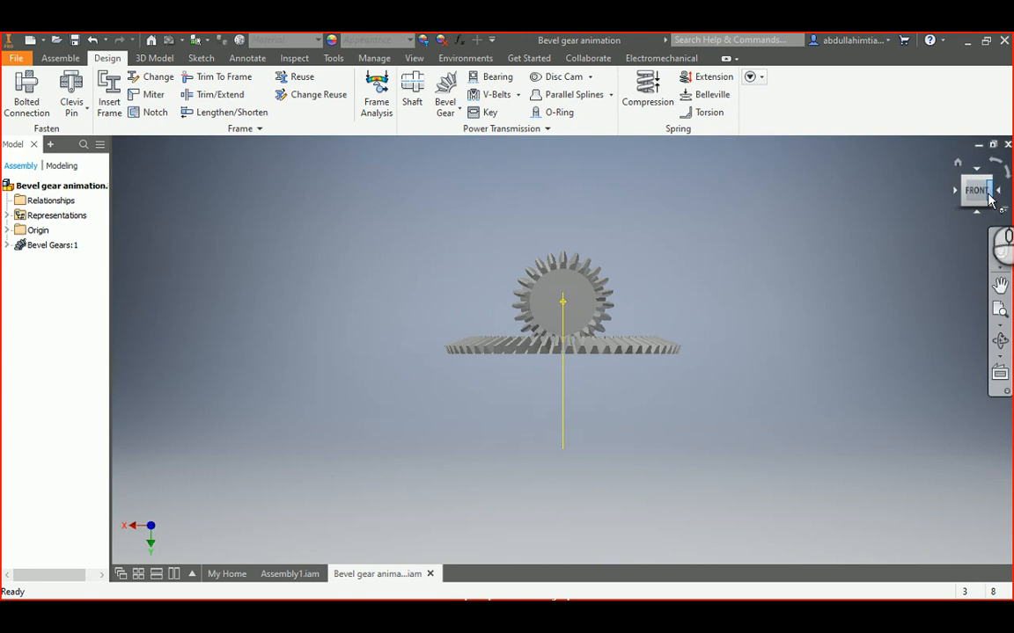
# - Make the Bevel Gears subassembly flexible and check that the Flexible option is active
pyautogui.moveTo(990, 185); pyautogui.dragTo(556, 402)
pyautogui.rightClick(561, 401)
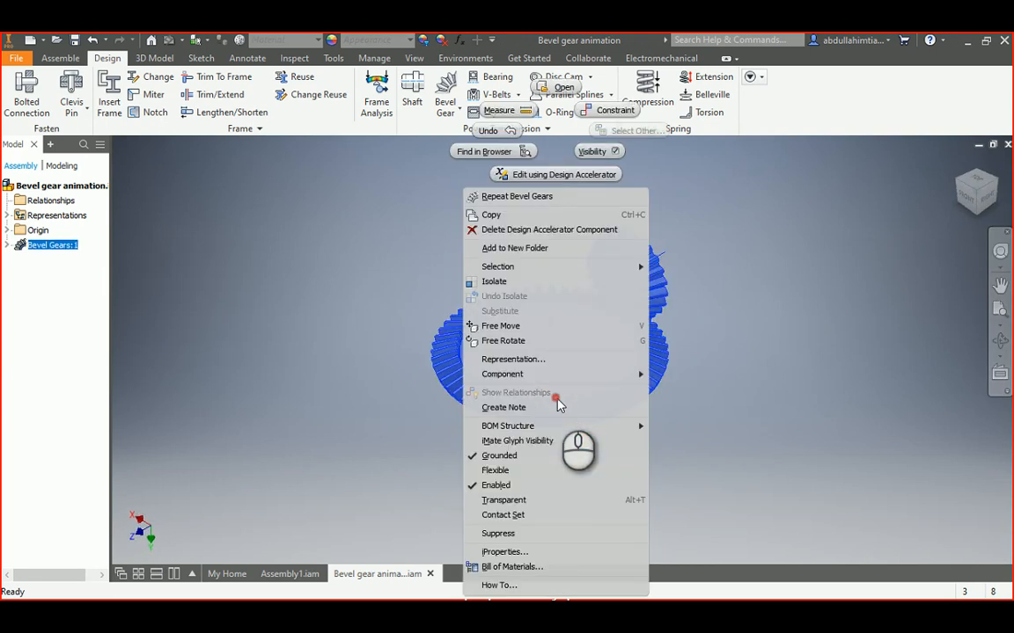
pyautogui.click(527, 470)
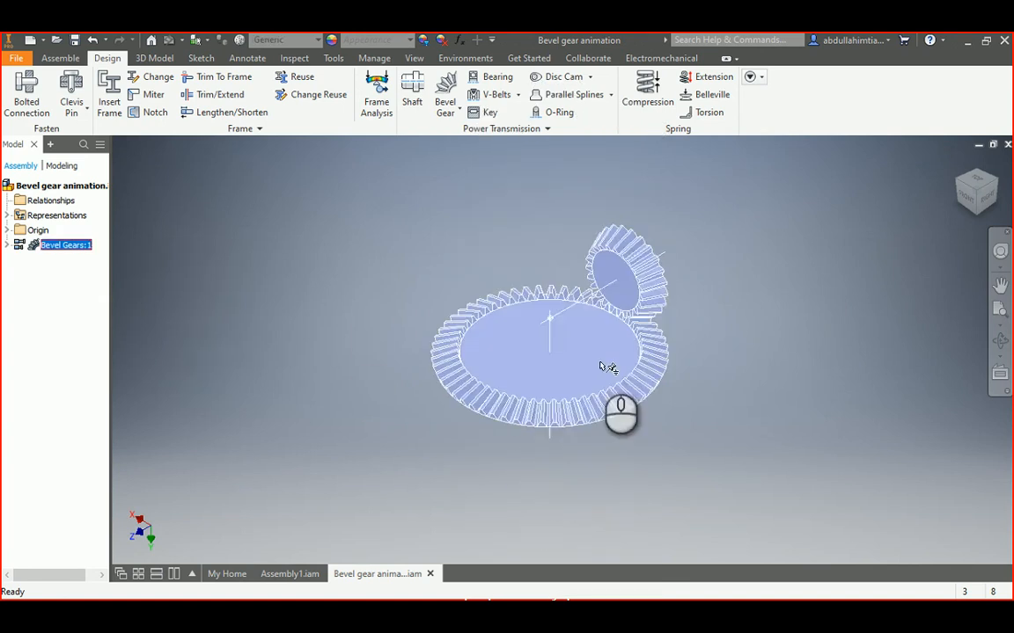
pyautogui.rightClick(574, 377)
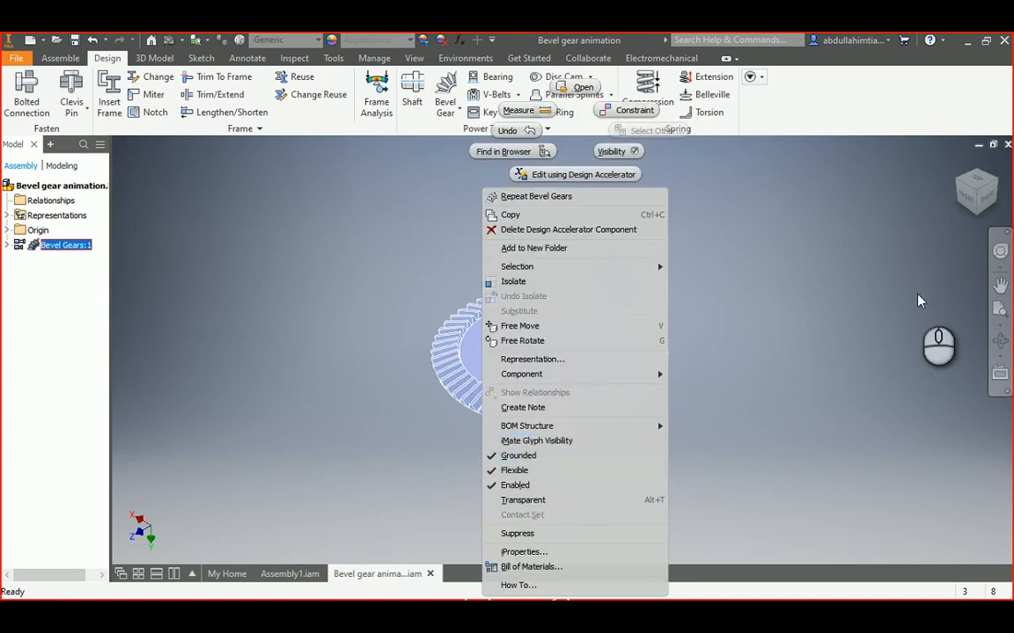
pyautogui.click(790, 337)
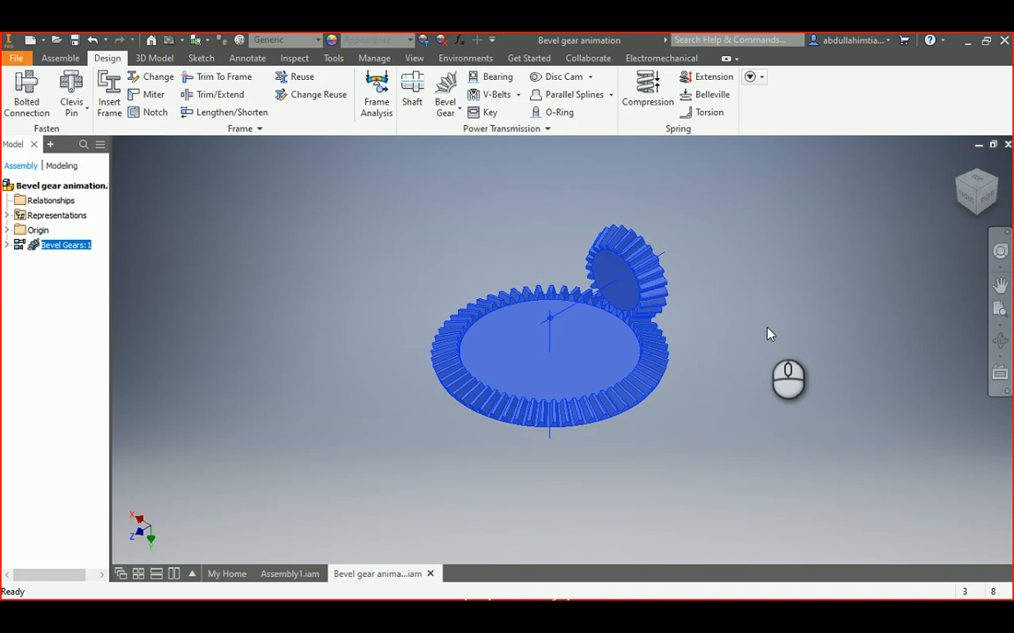
pyautogui.click(833, 376)
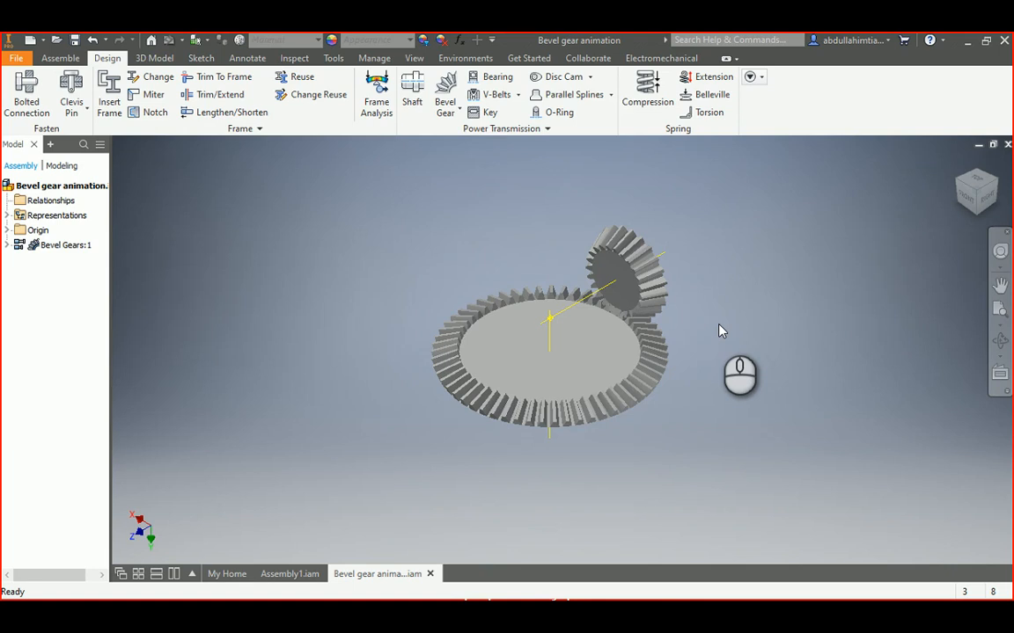
# - Mate the Z axis of Bevel Gear2 to the assembly's Y axis with a 0 mm offset
pyautogui.click(57, 58)
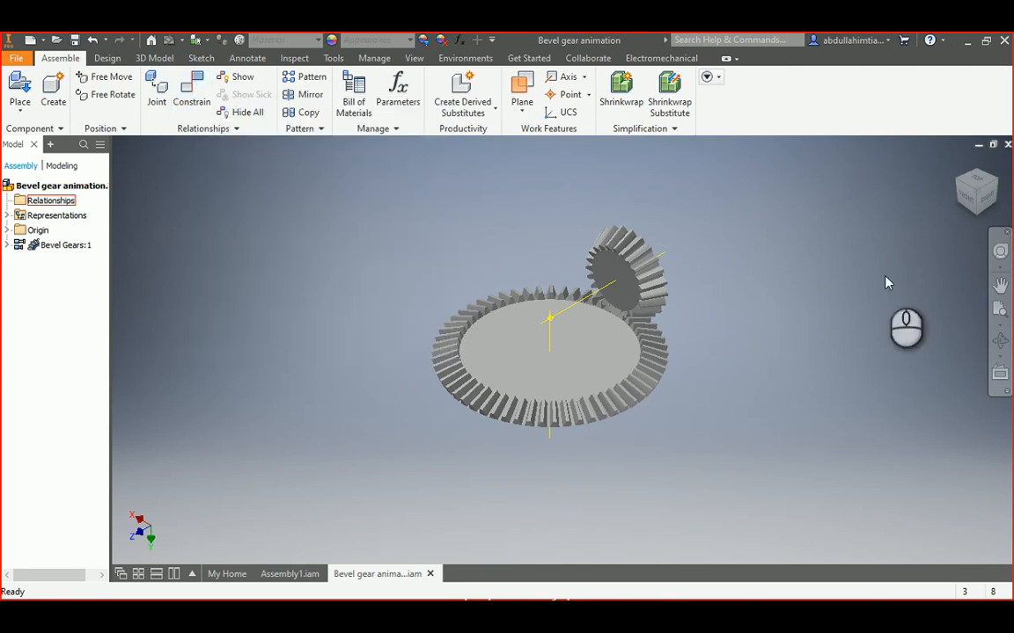
pyautogui.click(202, 84)
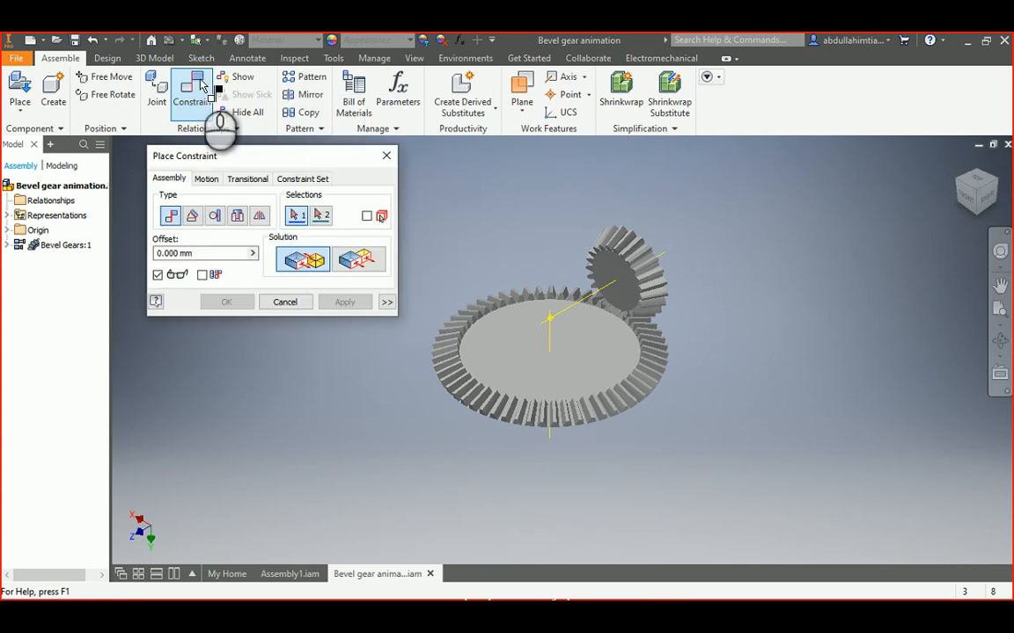
pyautogui.click(7, 230)
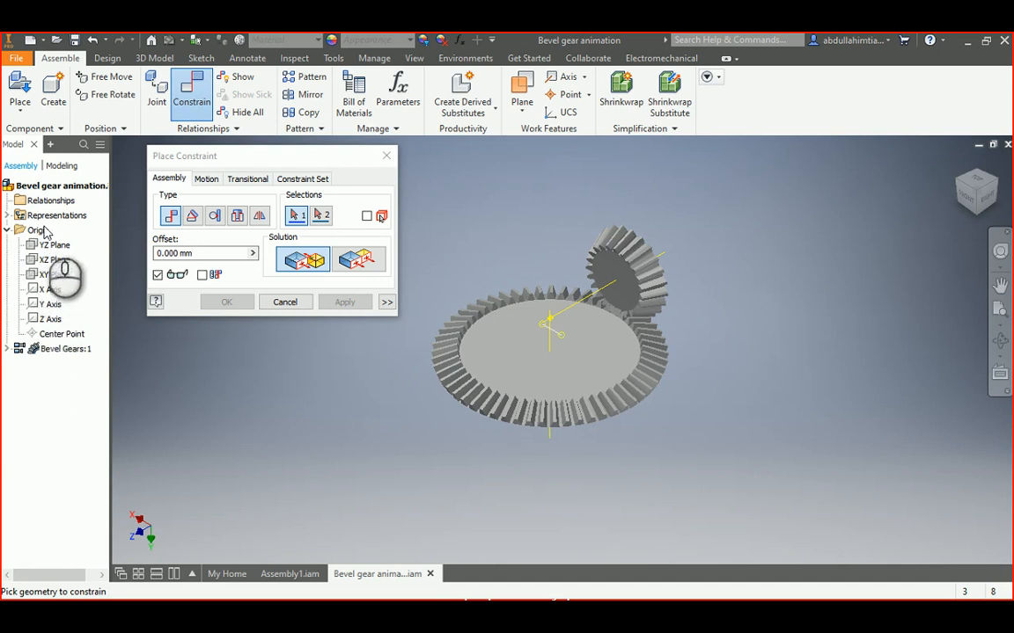
pyautogui.click(7, 349)
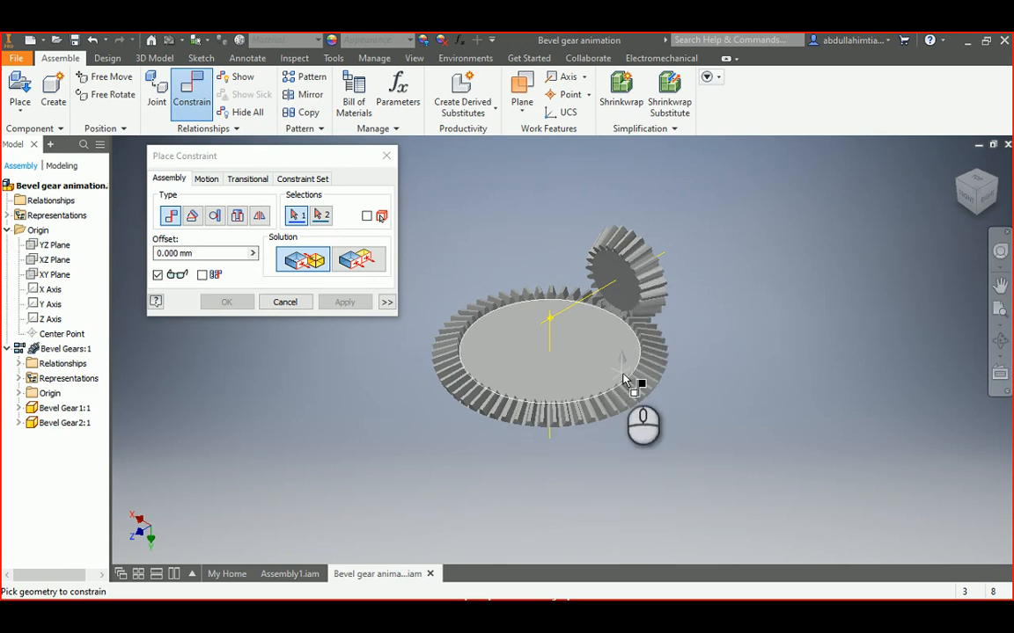
pyautogui.click(19, 424)
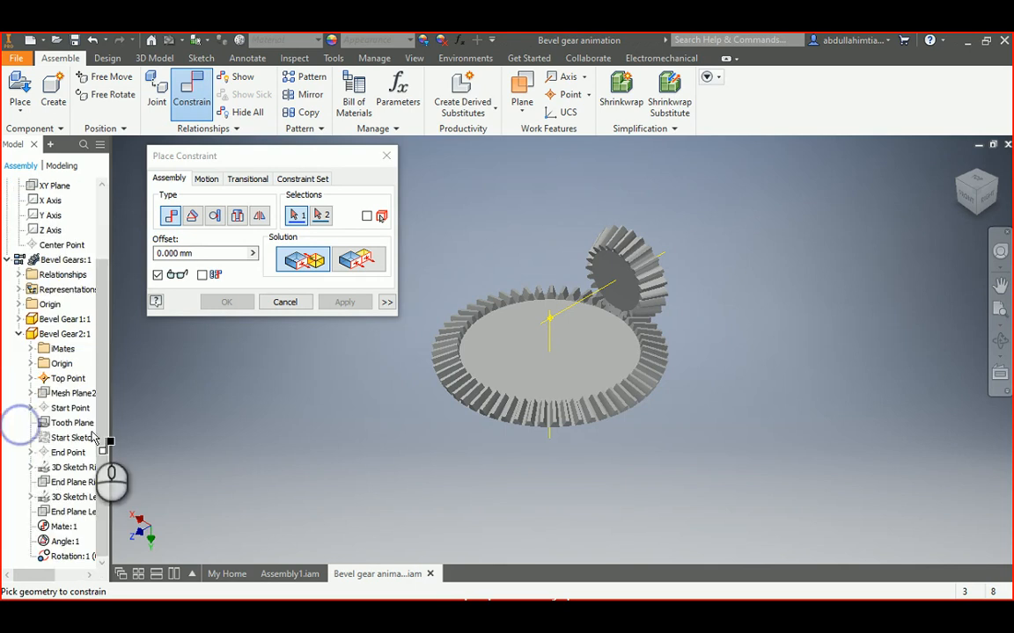
pyautogui.click(31, 363)
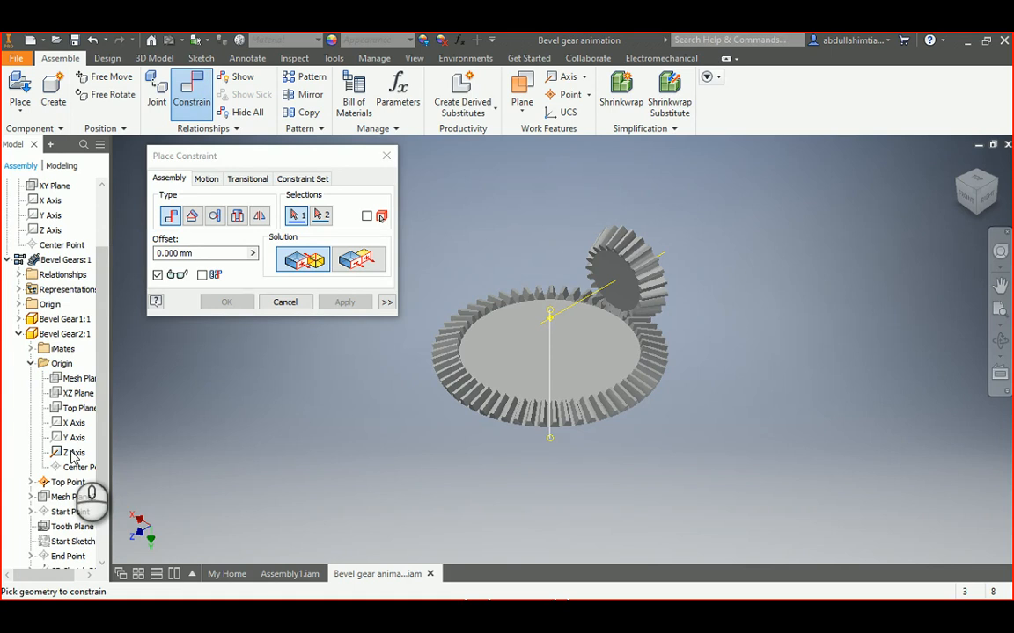
pyautogui.click(72, 453)
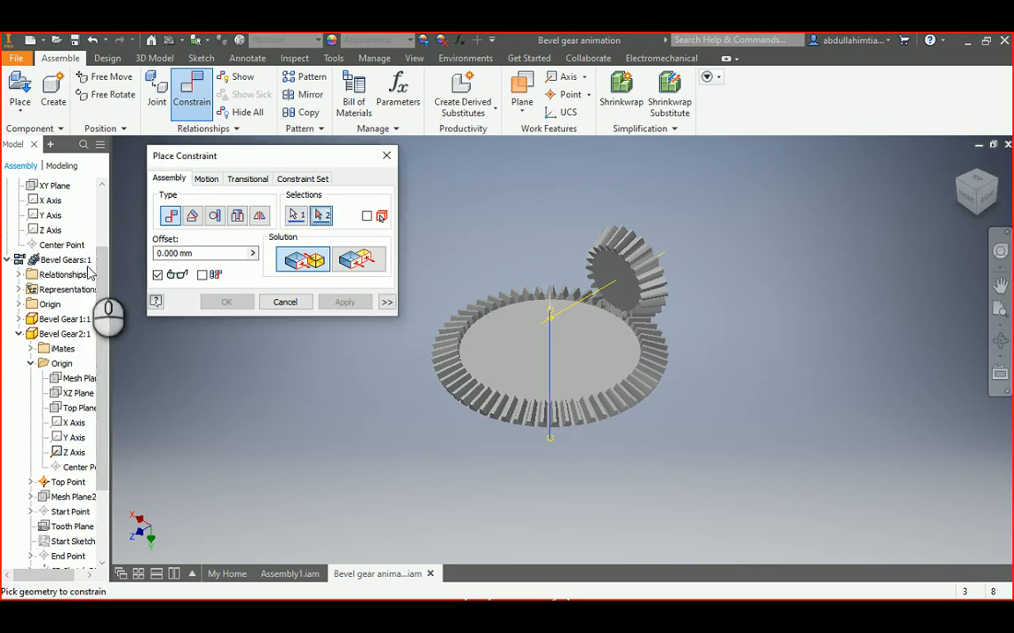
pyautogui.scroll(2, 105, 236)
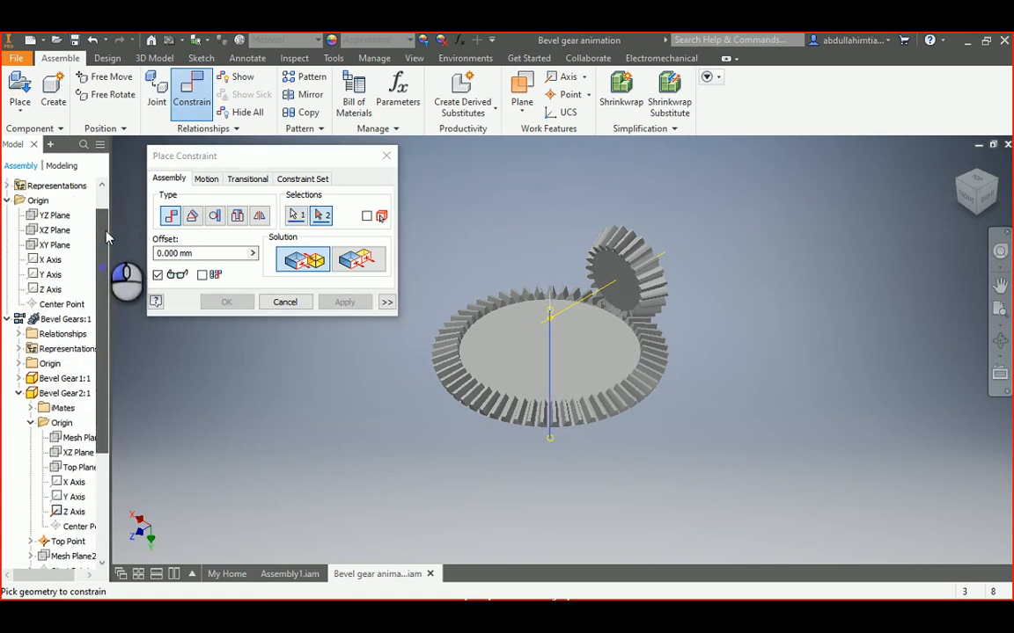
pyautogui.click(50, 276)
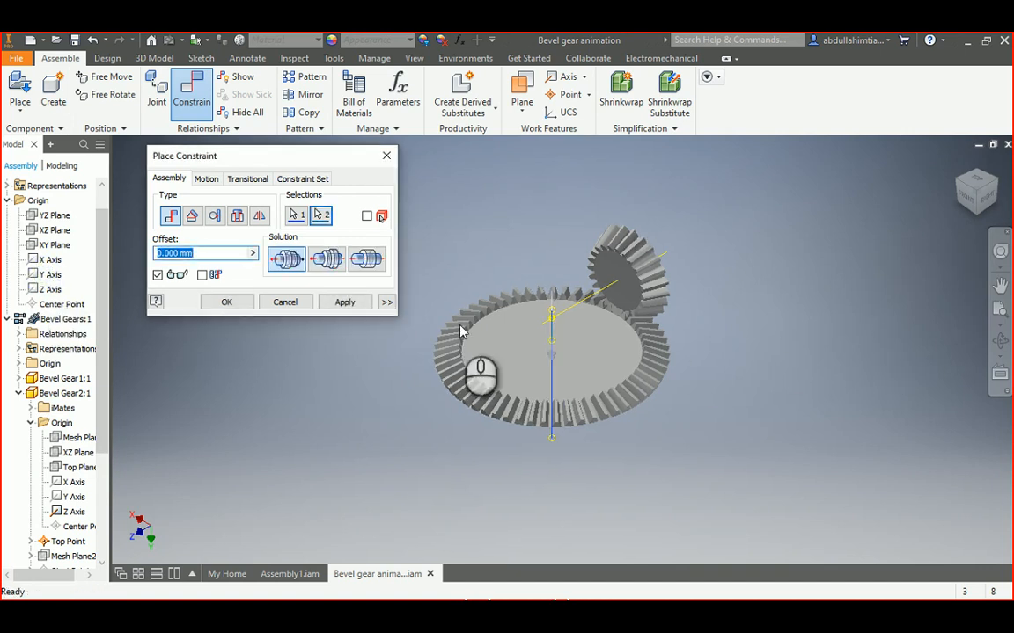
pyautogui.click(344, 303)
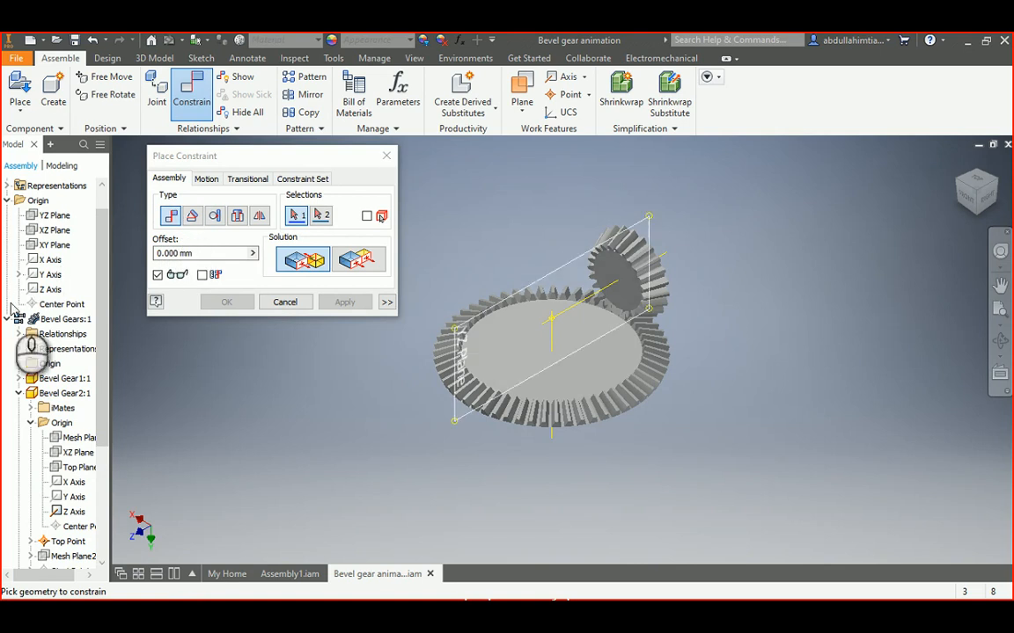
# - Mate the assembly's origin center point to the Top Point of Bevel Gear2 with a 0 mm offset
pyautogui.click(58, 305)
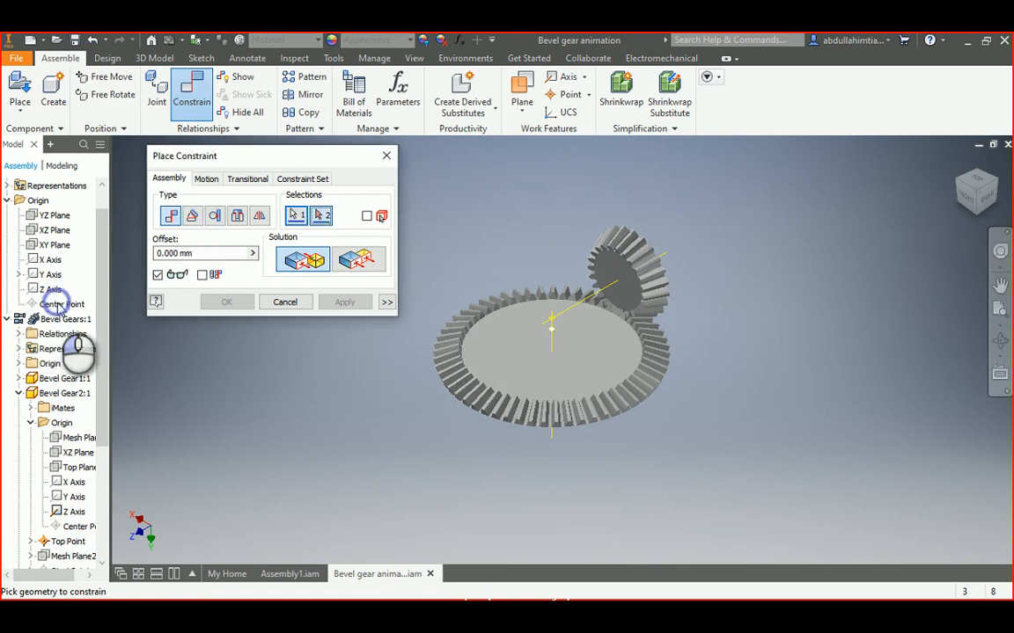
pyautogui.click(61, 542)
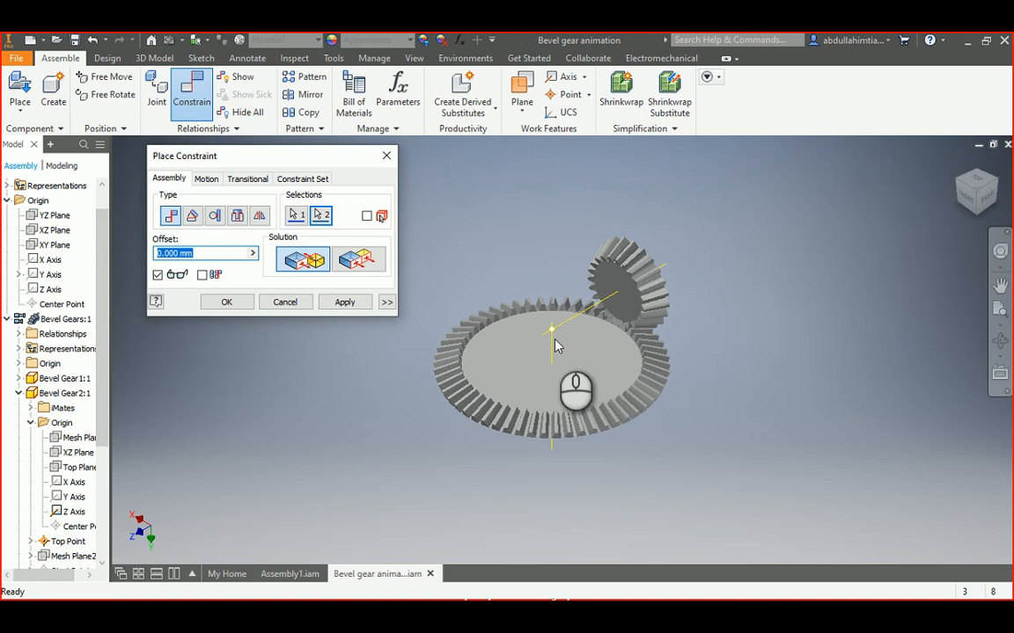
pyautogui.click(344, 302)
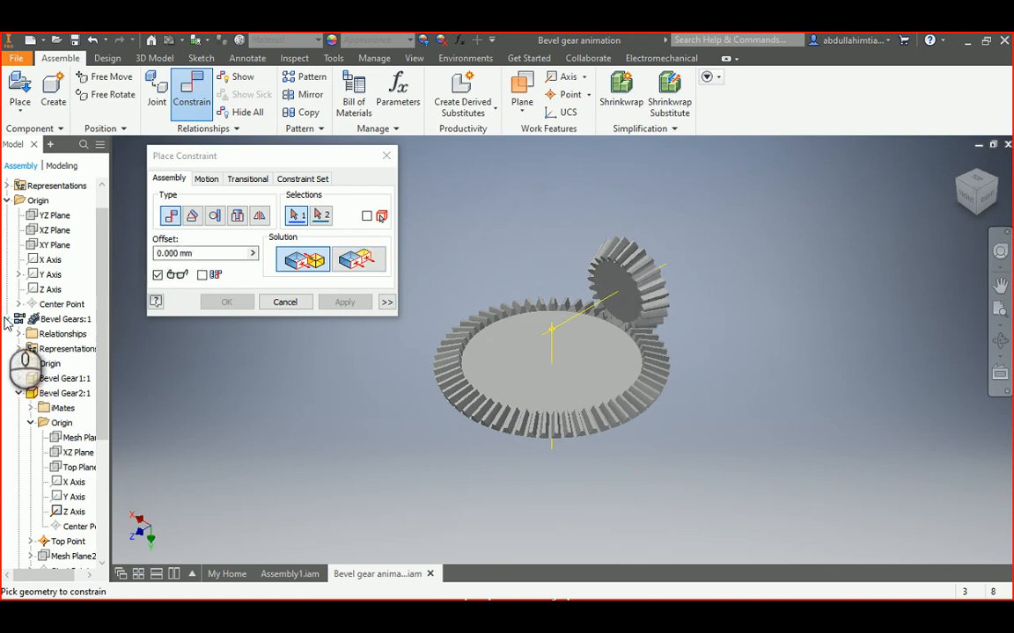
# - Mate the Z axis of Bevel Gear1 to the assembly's X axis with a 0 mm offset and finish placing mates
pyautogui.click(20, 393)
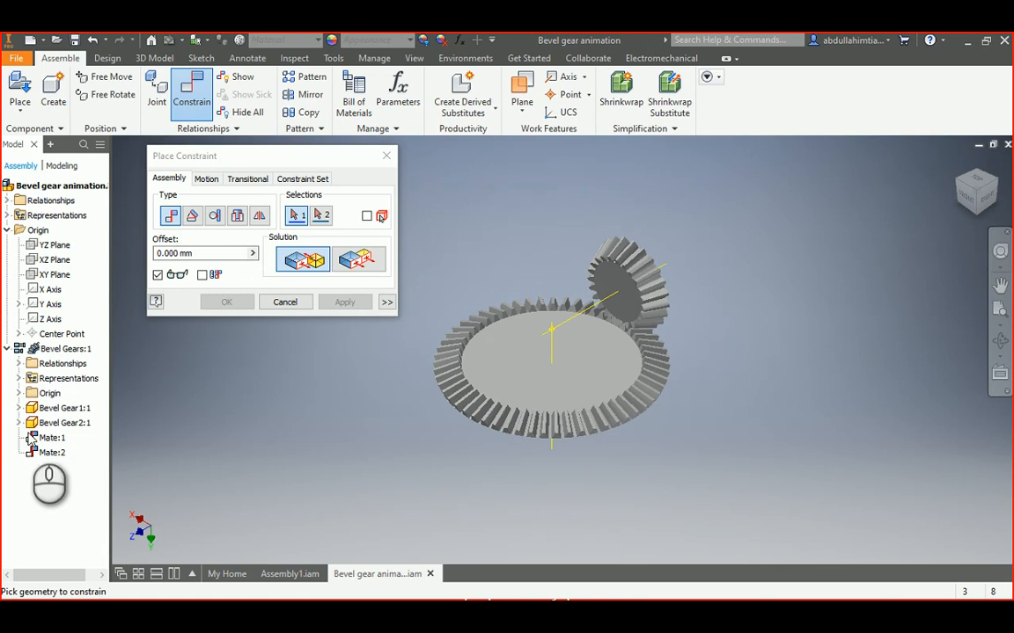
pyautogui.click(20, 408)
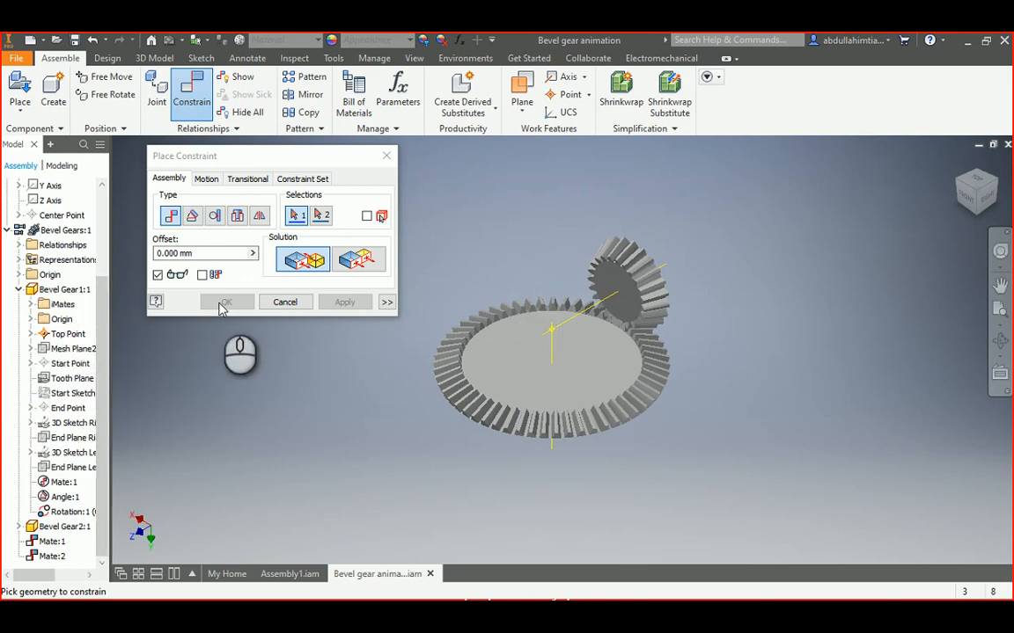
pyautogui.click(31, 320)
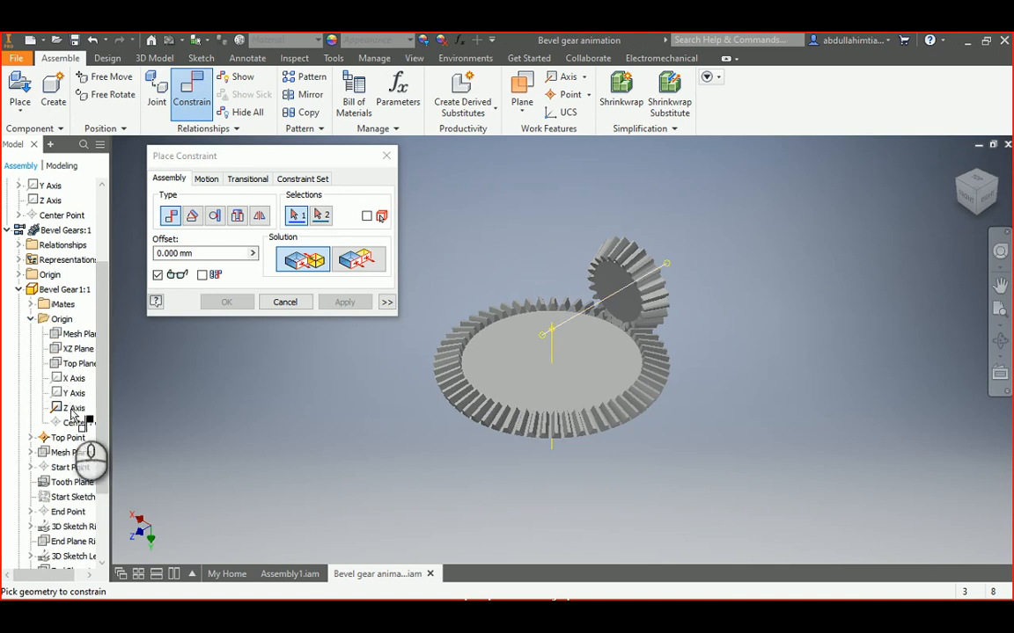
pyautogui.click(70, 408)
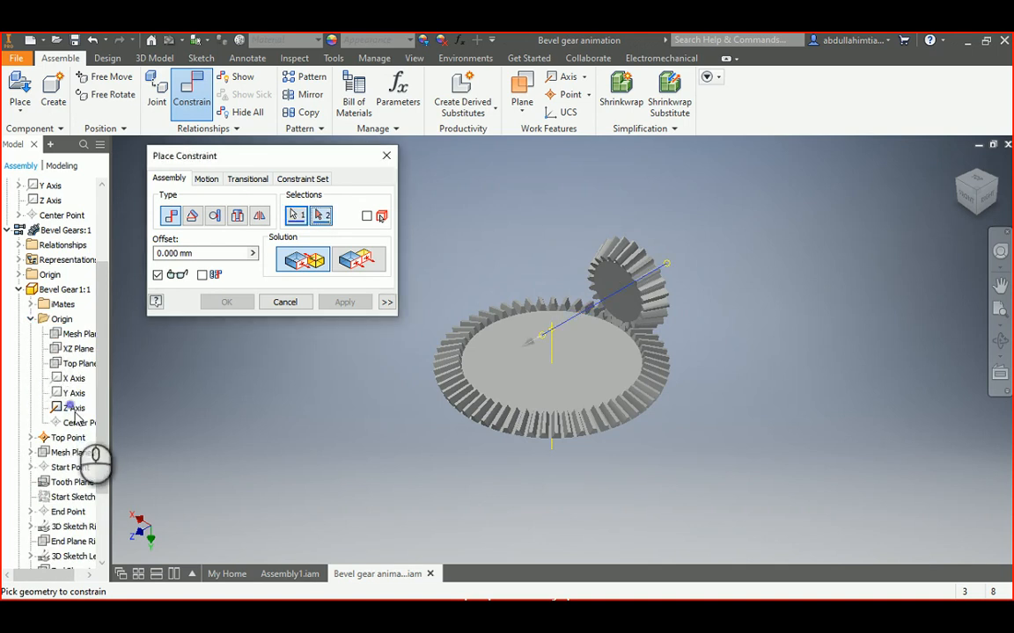
pyautogui.moveTo(106, 351); pyautogui.dragTo(105, 288)
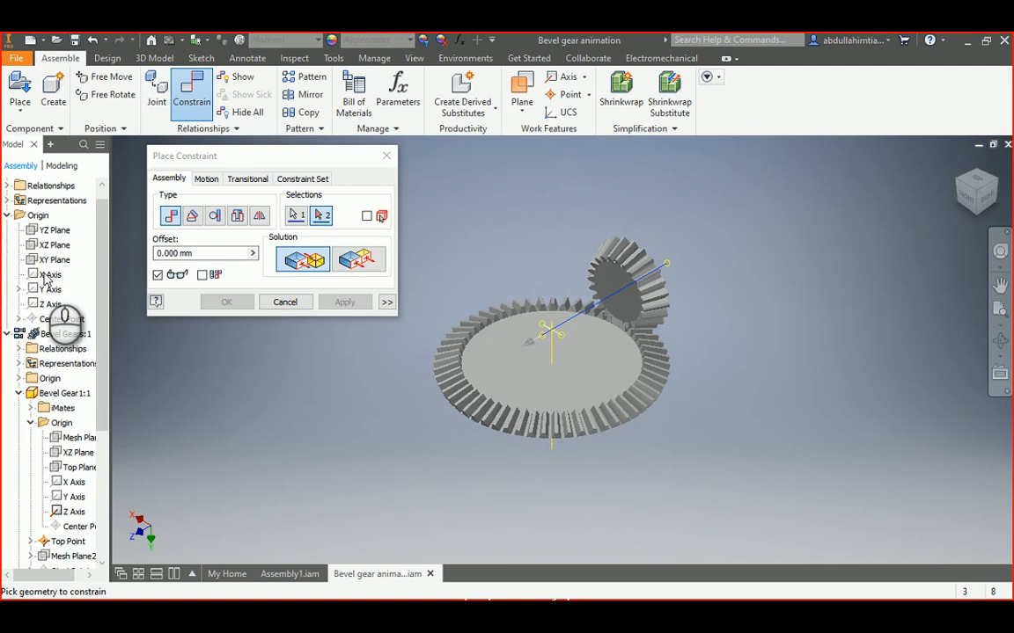
pyautogui.click(48, 278)
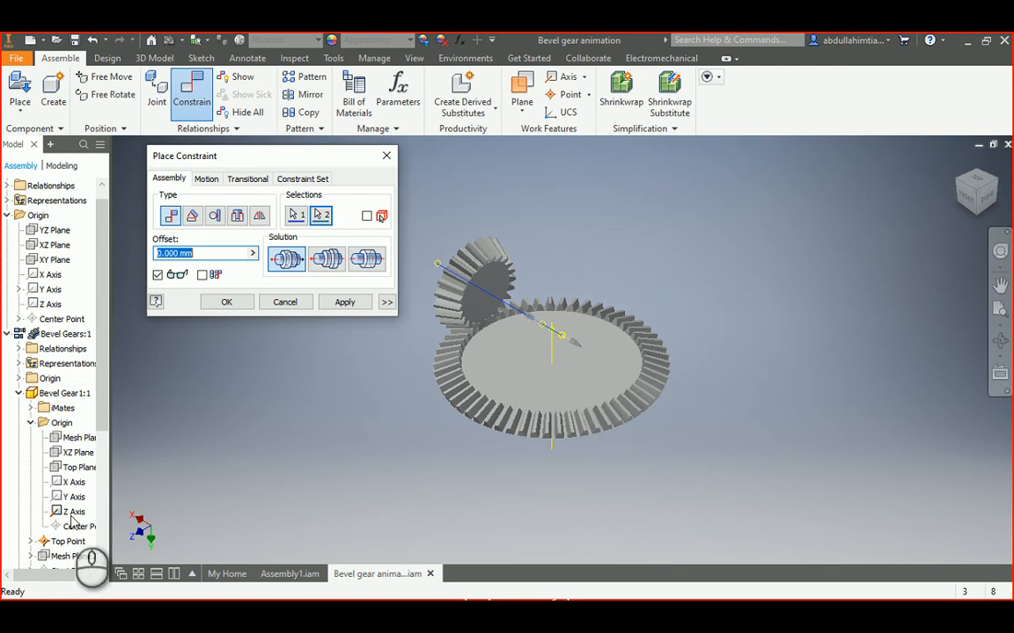
pyautogui.click(345, 302)
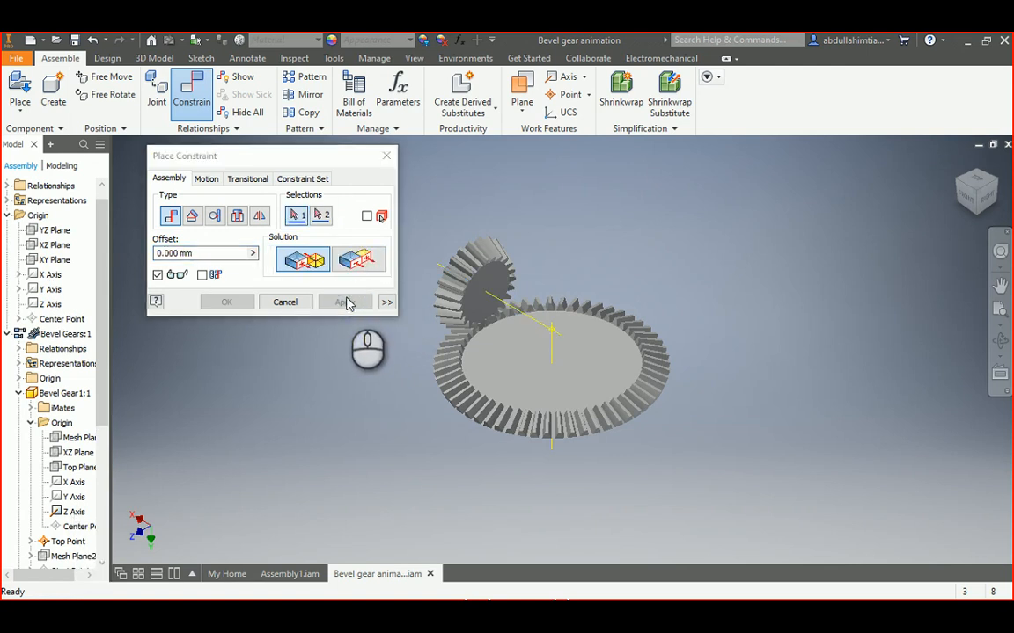
pyautogui.click(284, 301)
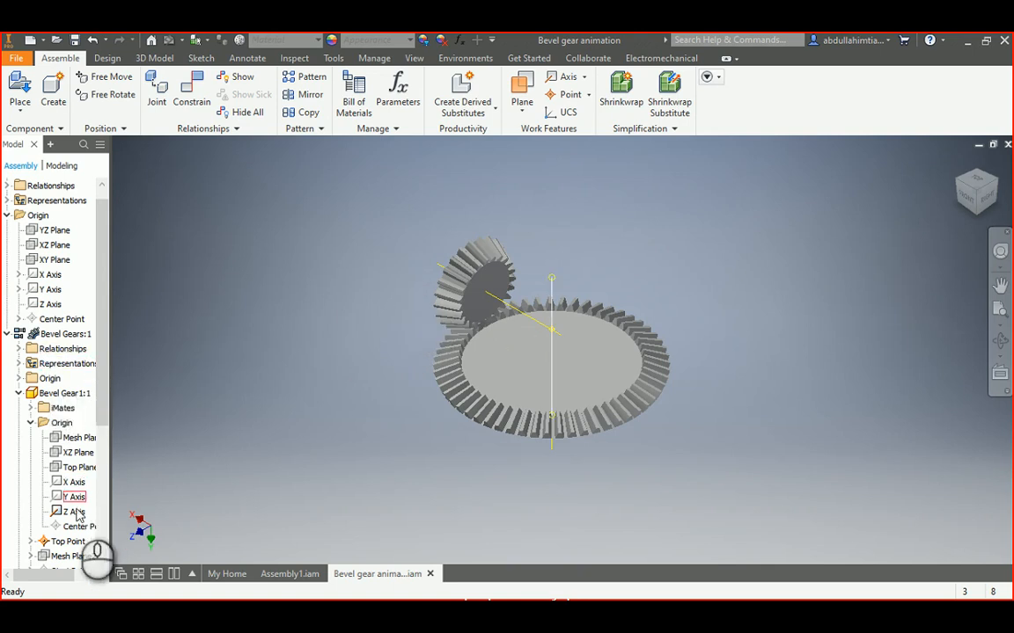
pyautogui.scroll(-1, 108, 400)
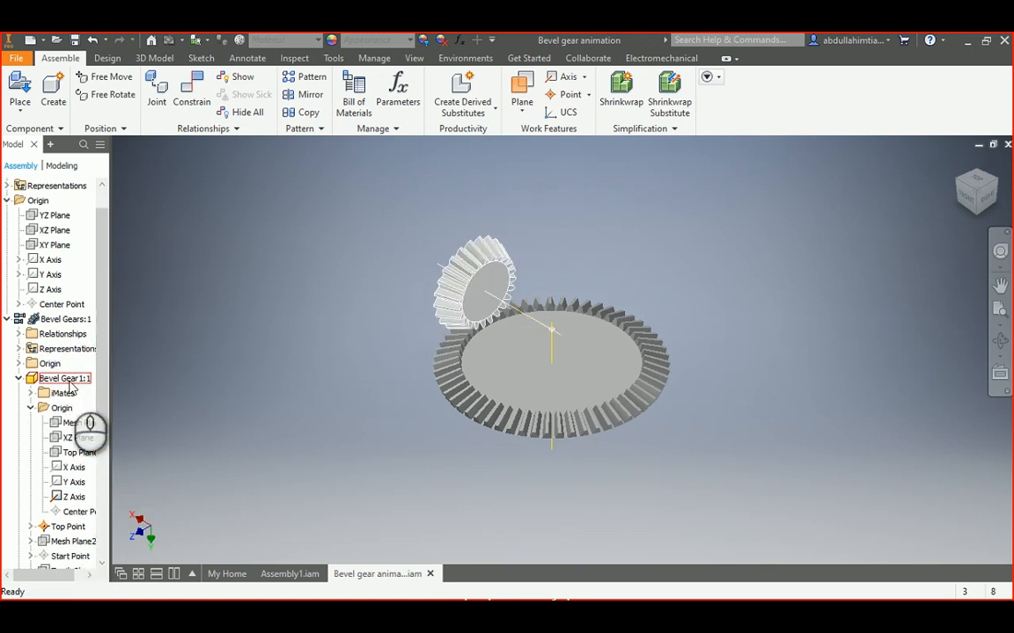
pyautogui.moveTo(106, 414); pyautogui.dragTo(107, 468)
pyautogui.click(19, 274)
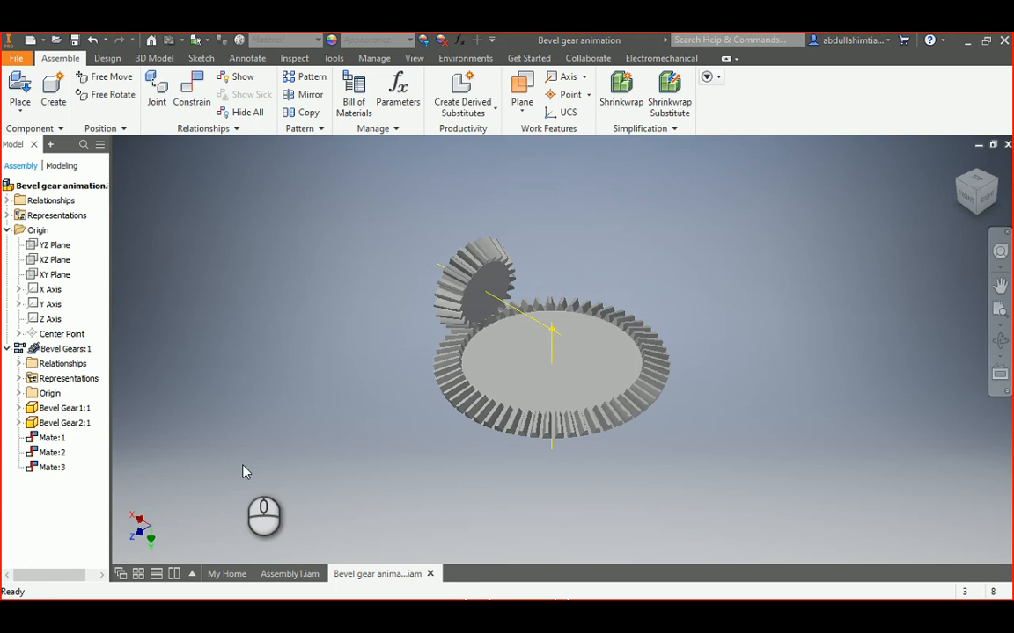
pyautogui.click(193, 95)
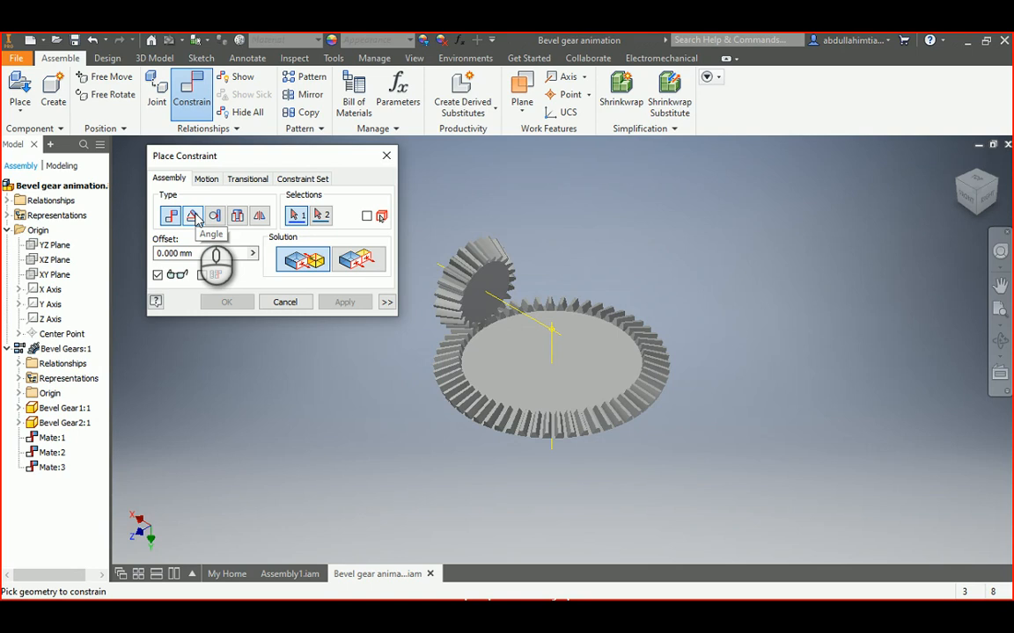
pyautogui.click(193, 216)
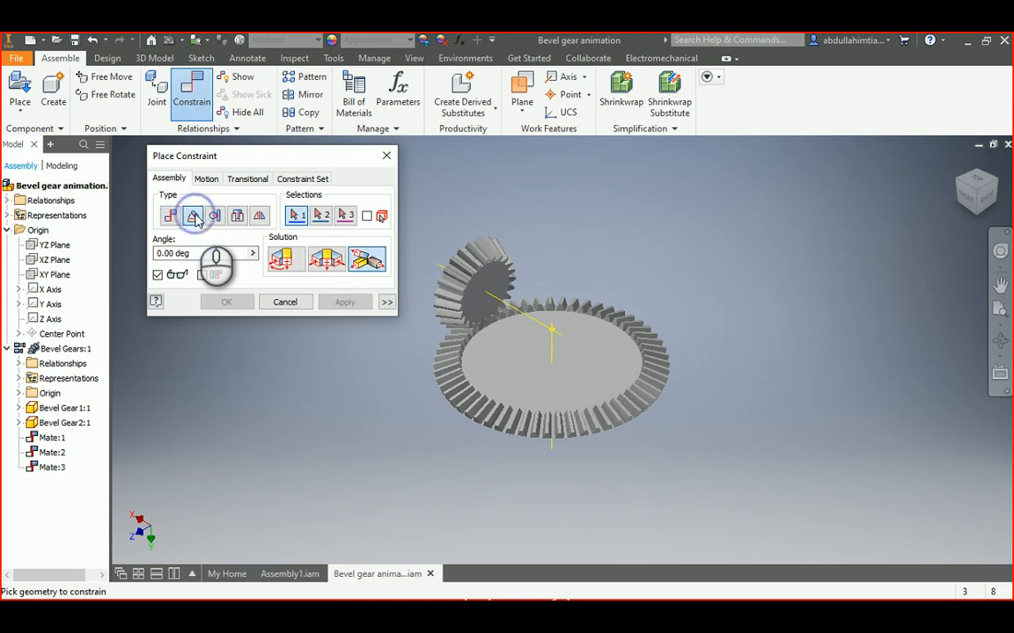
pyautogui.click(387, 156)
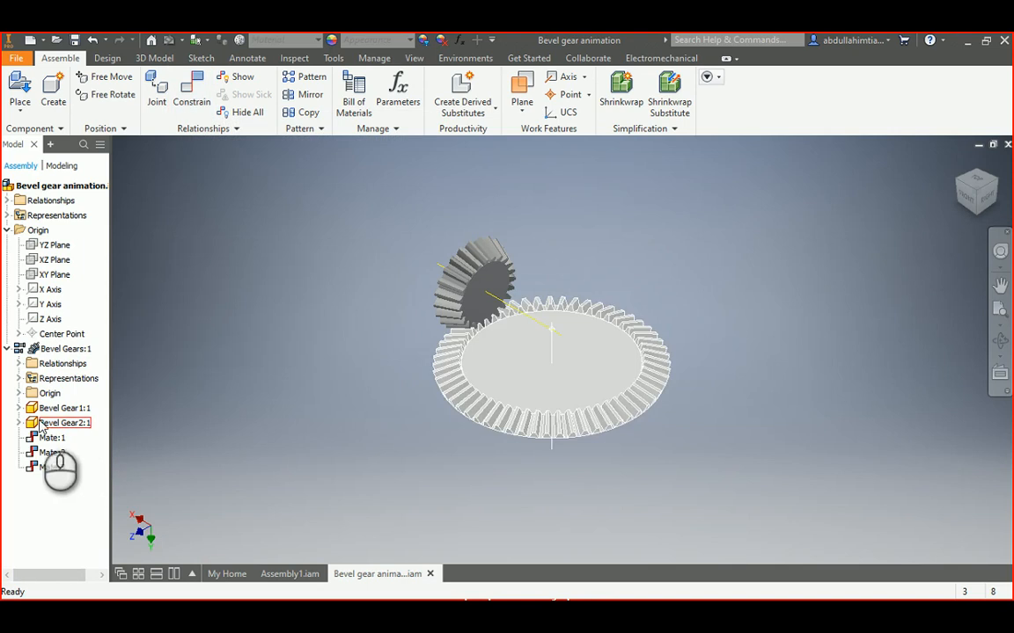
# - Make the origin XZ Plane of Bevel Gear2 visible
pyautogui.click(19, 423)
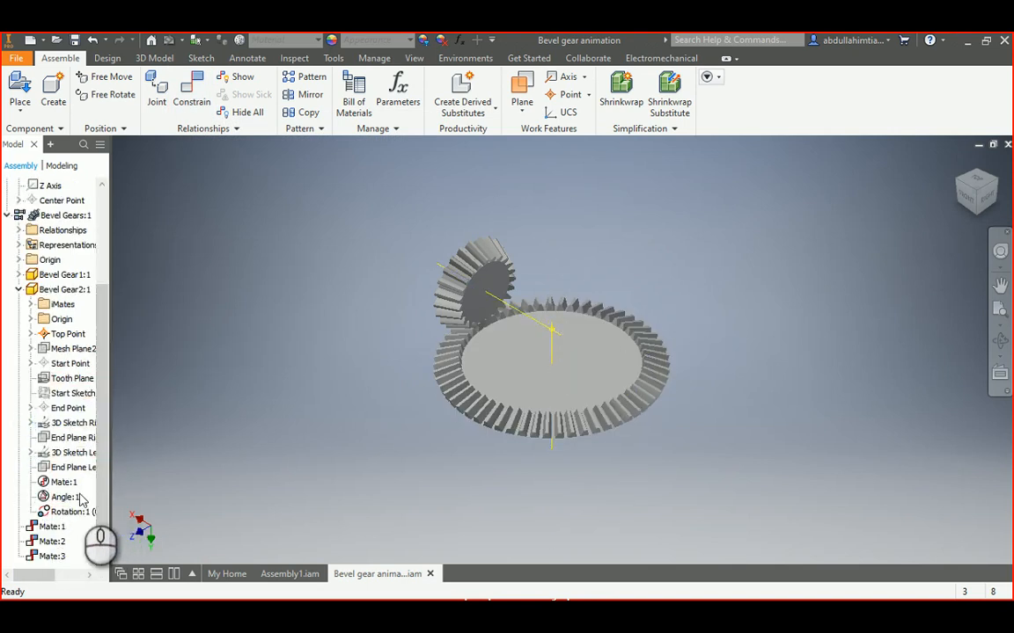
pyautogui.click(31, 321)
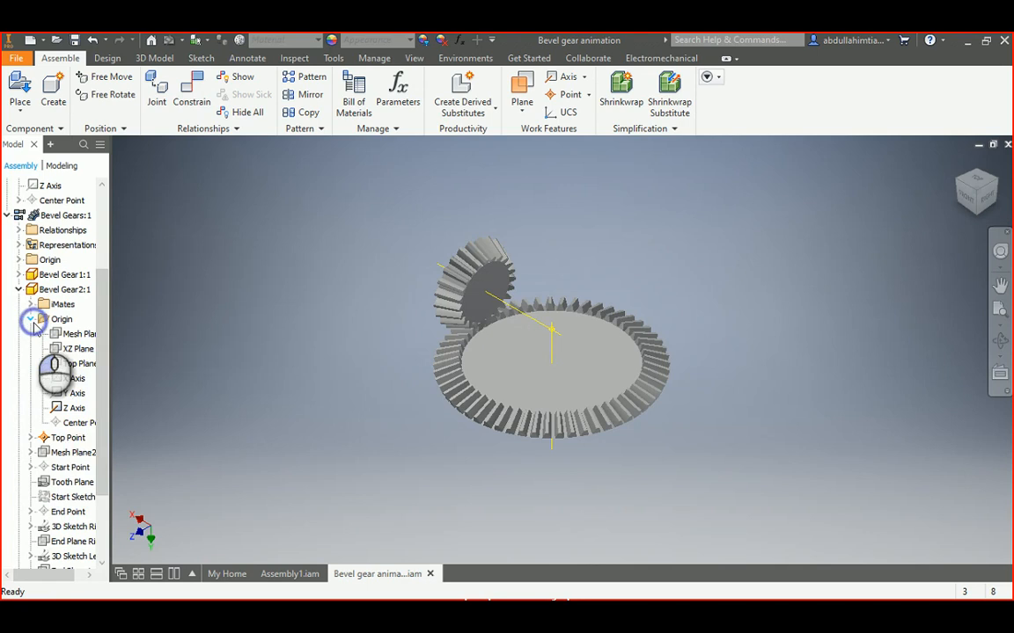
pyautogui.click(80, 351)
pyautogui.rightClick(80, 350)
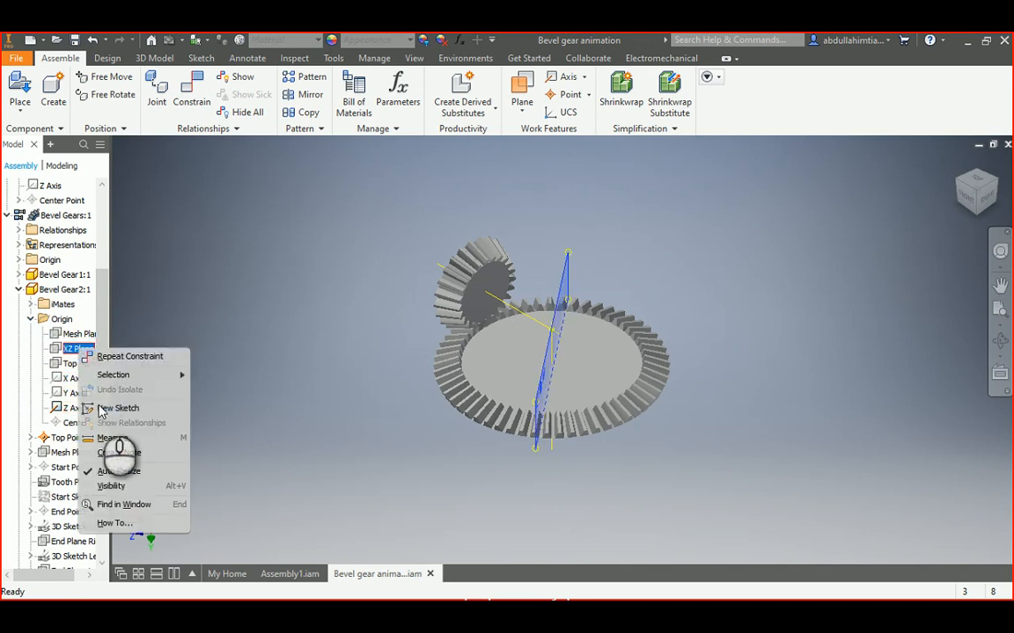
pyautogui.click(113, 487)
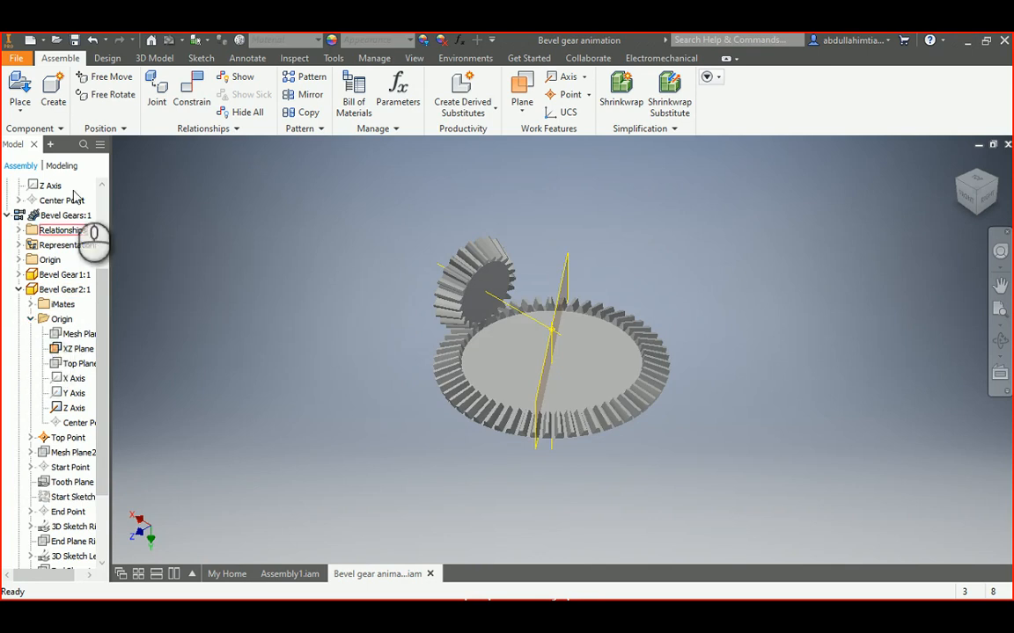
# - Start an angle constraint between the XZ Plane of Bevel Gear2 and the assembly's origin YZ Plane
pyautogui.click(189, 88)
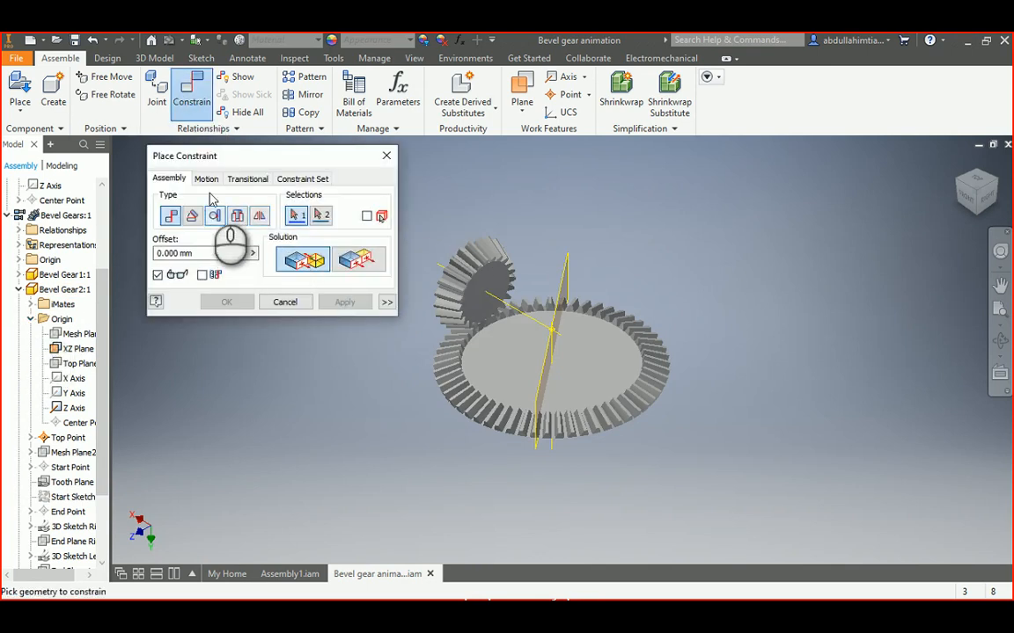
pyautogui.click(193, 217)
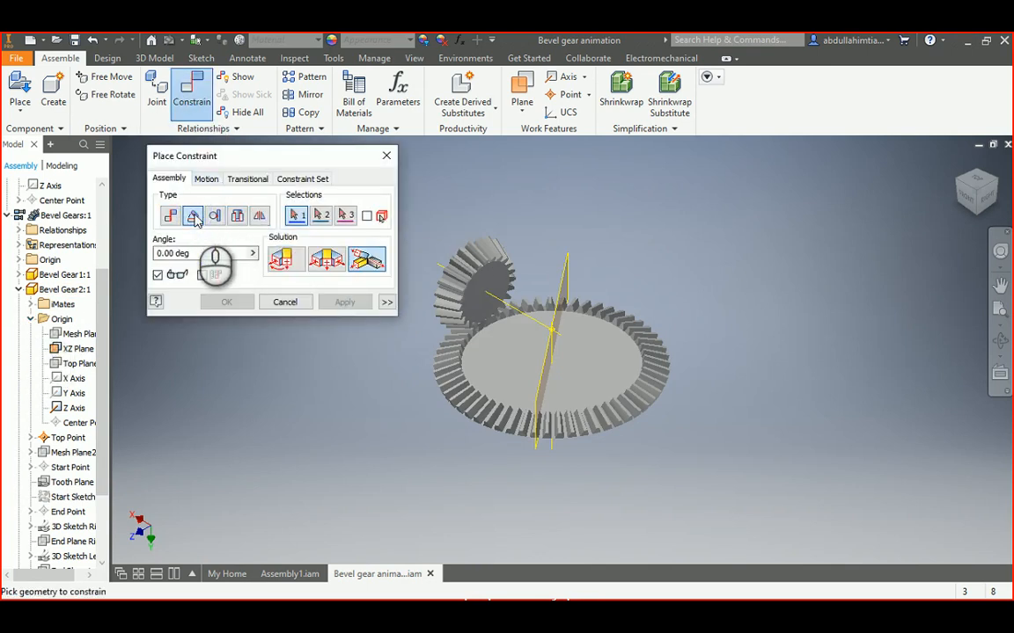
pyautogui.click(19, 289)
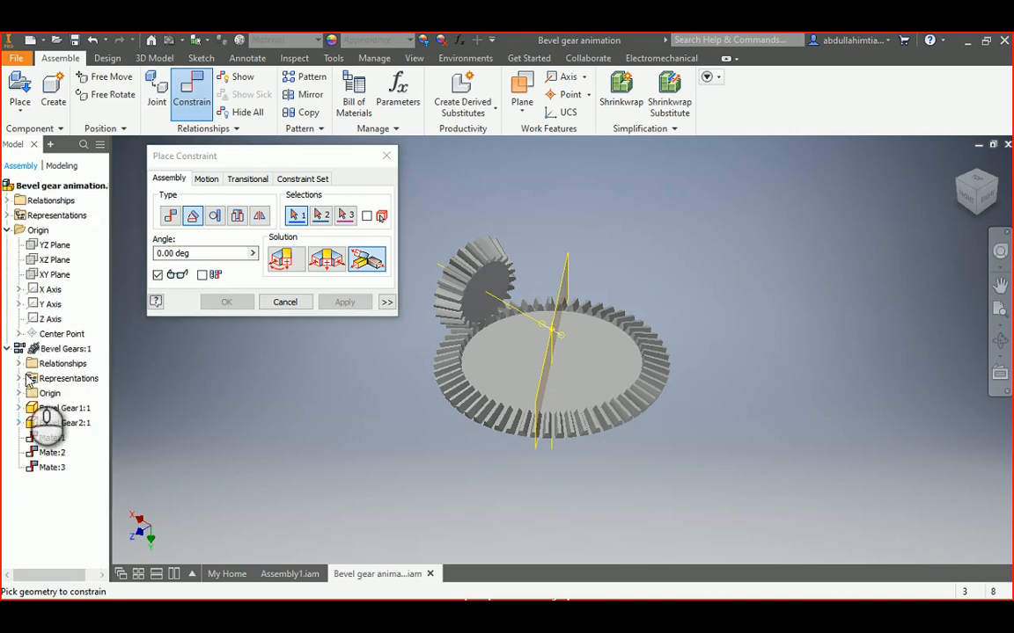
pyautogui.click(20, 423)
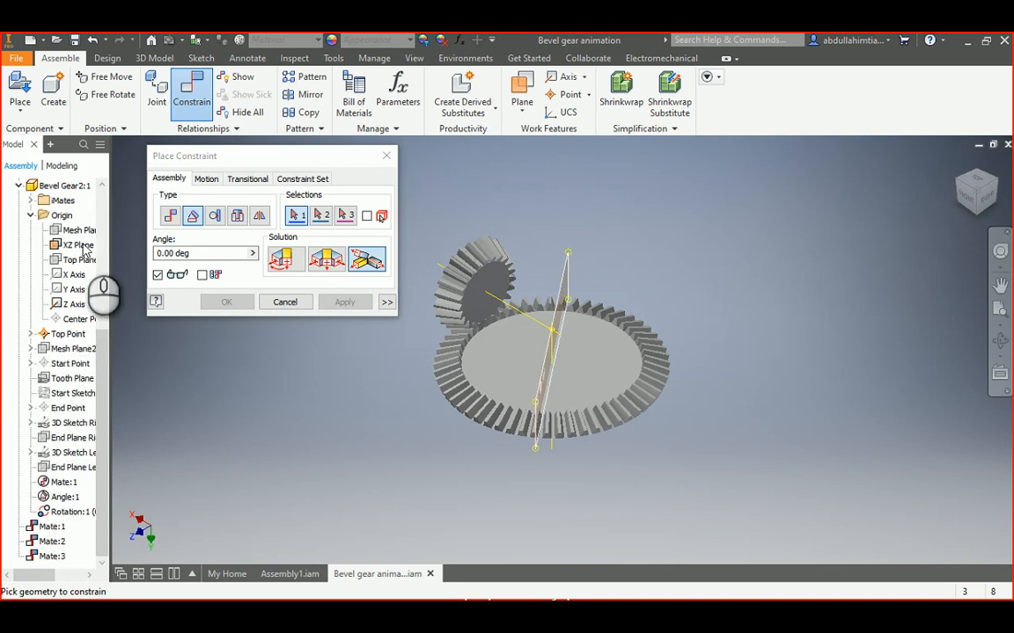
pyautogui.click(86, 249)
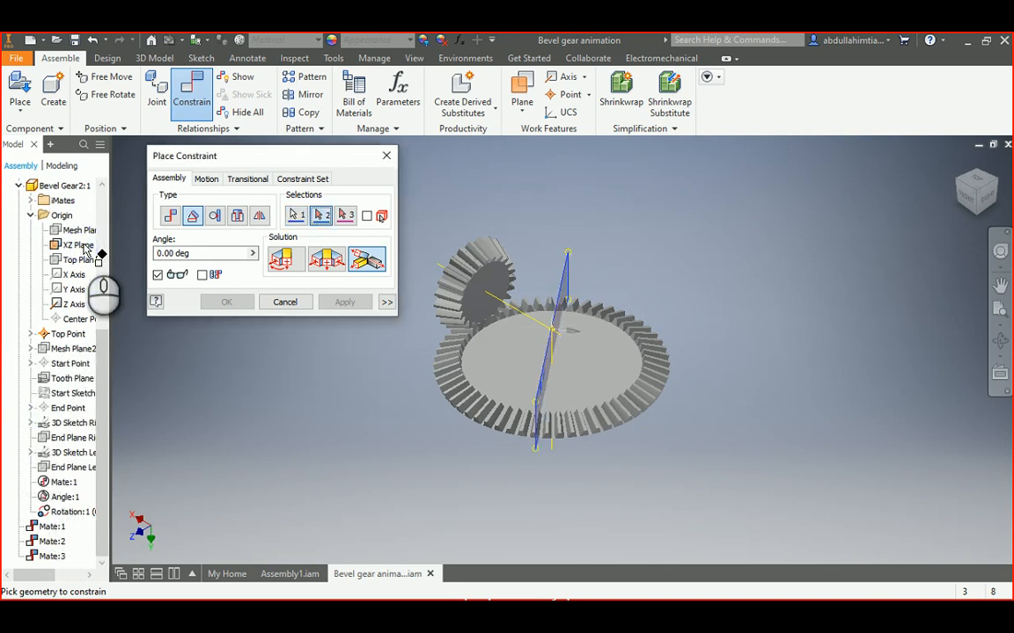
pyautogui.scroll(4, 104, 242)
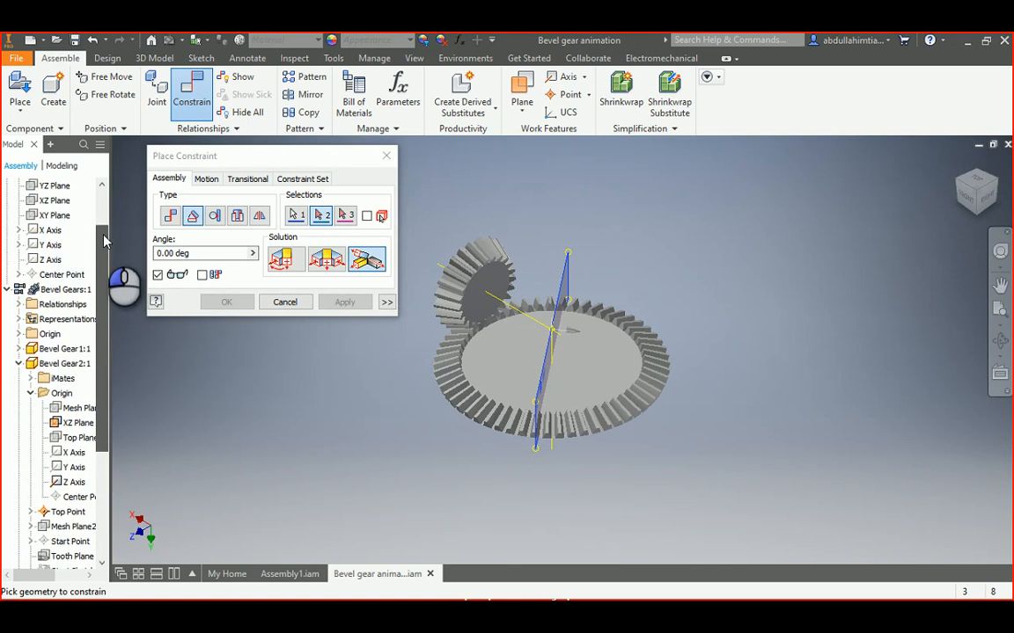
pyautogui.scroll(2, 104, 242)
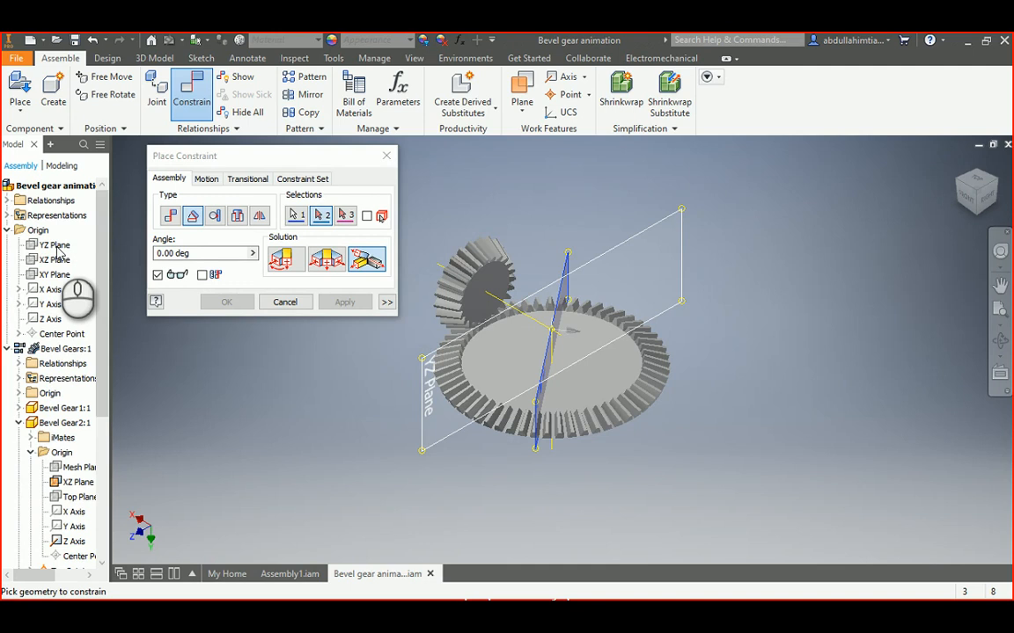
pyautogui.click(55, 246)
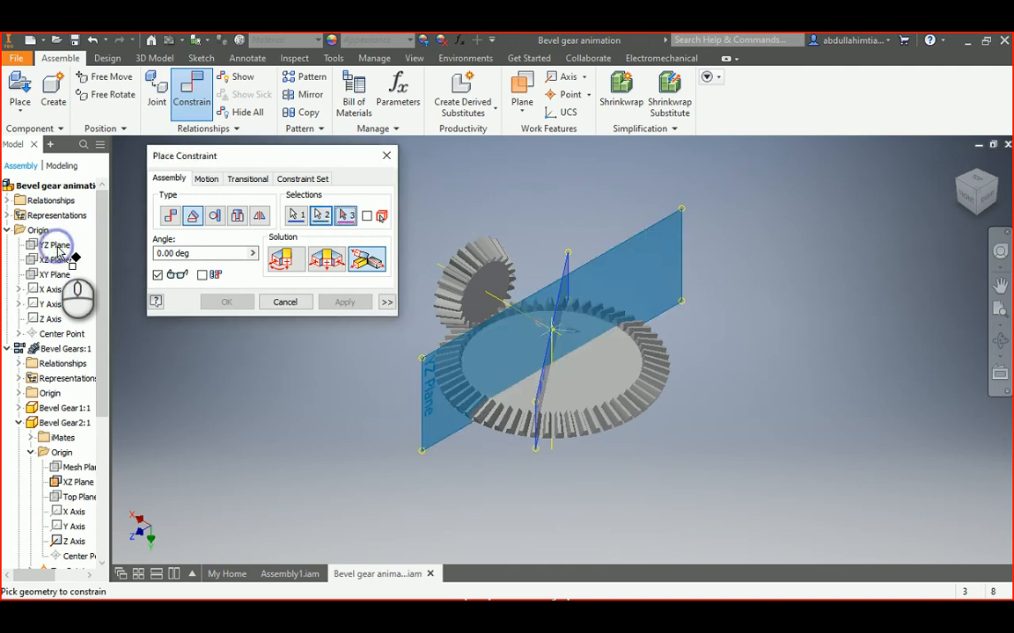
# - Use the directed angle solution with an angle of 360 degrees, apply the constraint and finish placing constraints
pyautogui.click(281, 256)
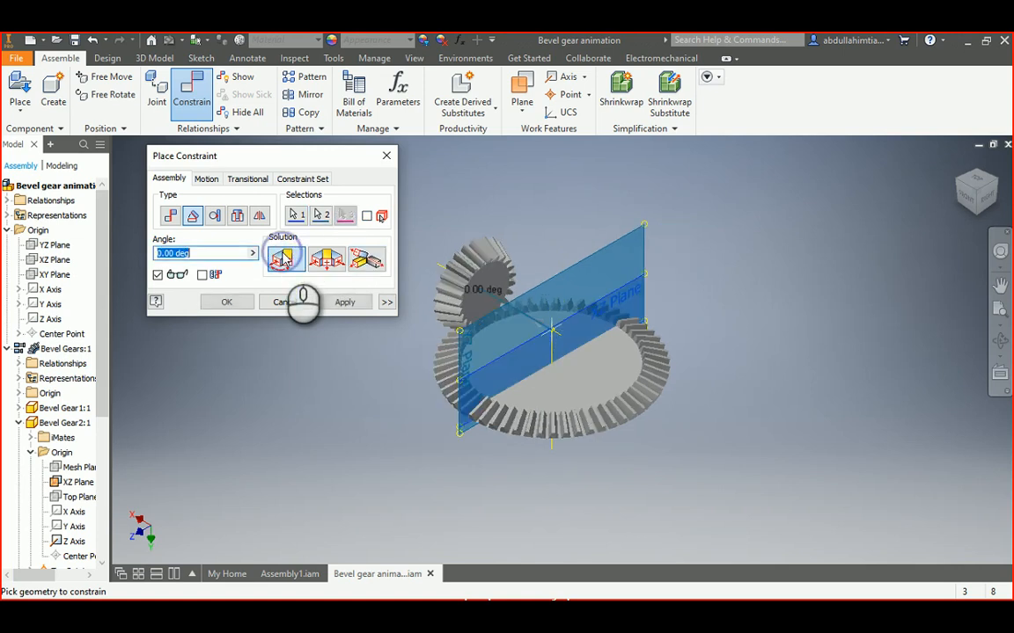
pyautogui.write('3')
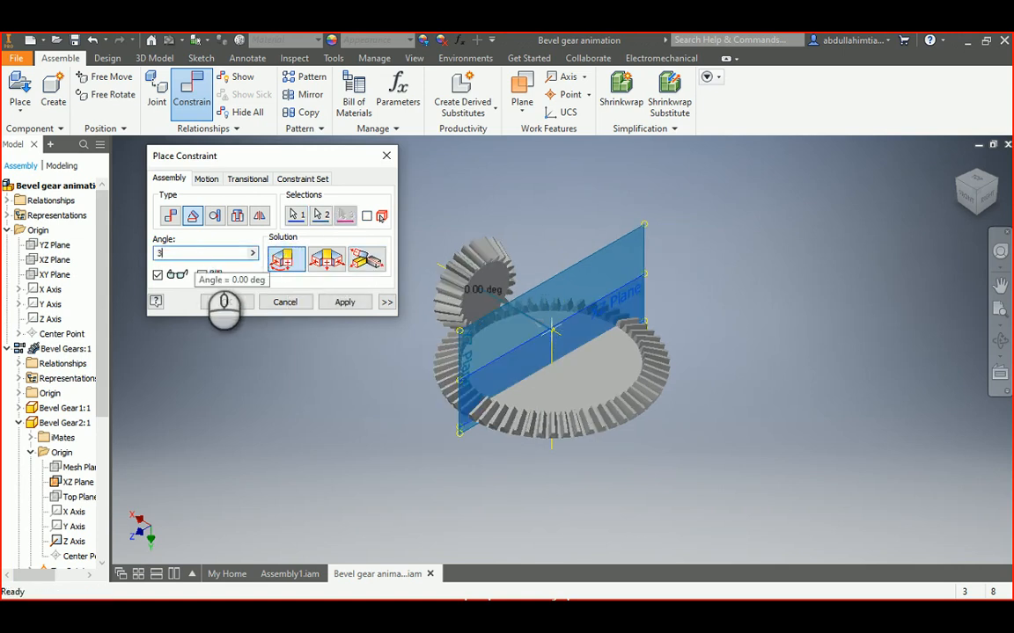
pyautogui.write('60')
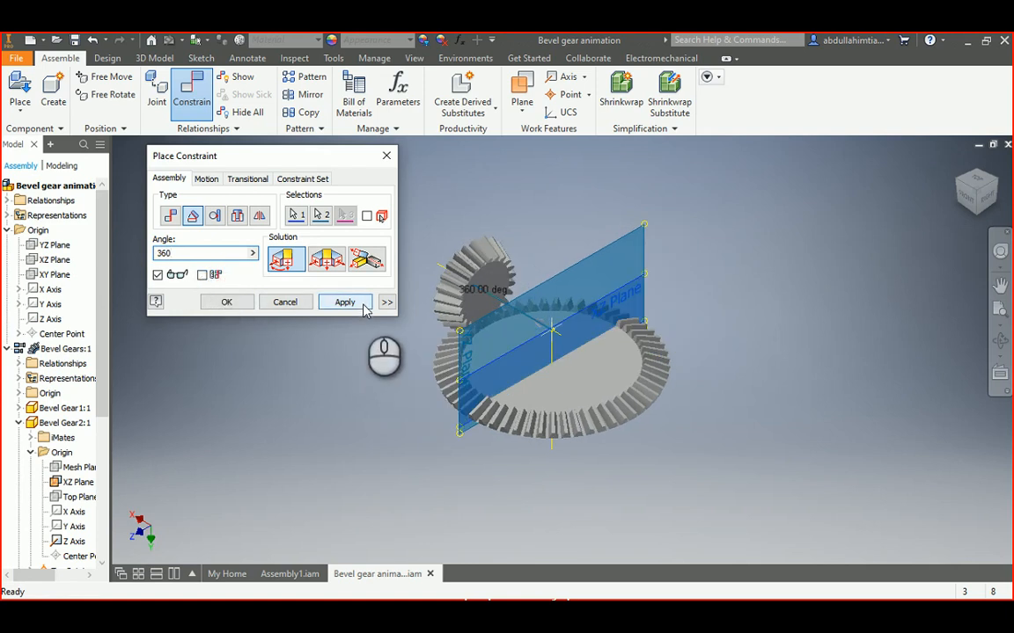
pyautogui.click(363, 304)
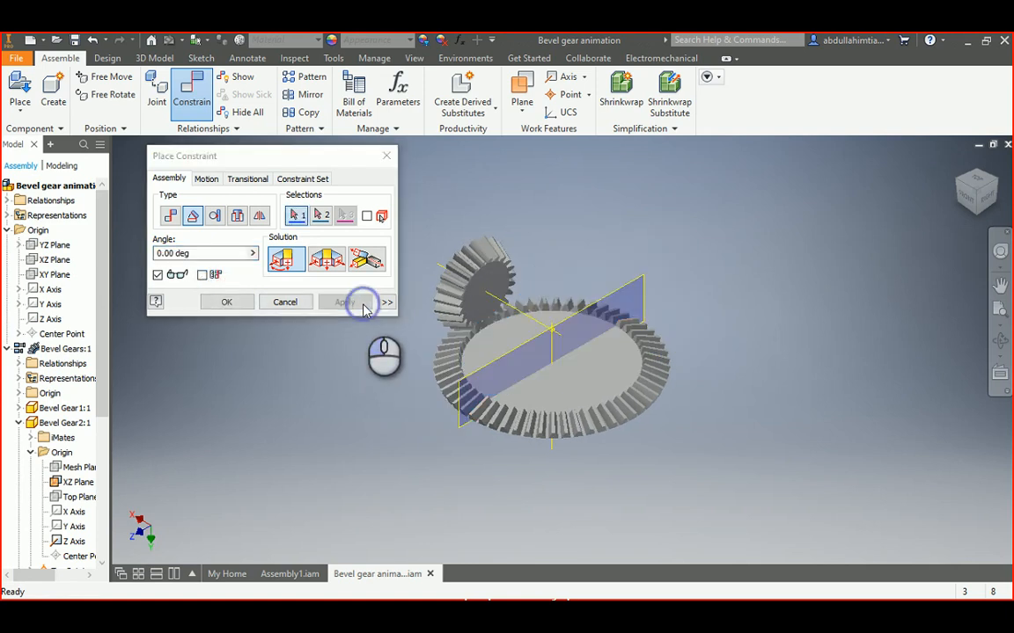
pyautogui.click(285, 303)
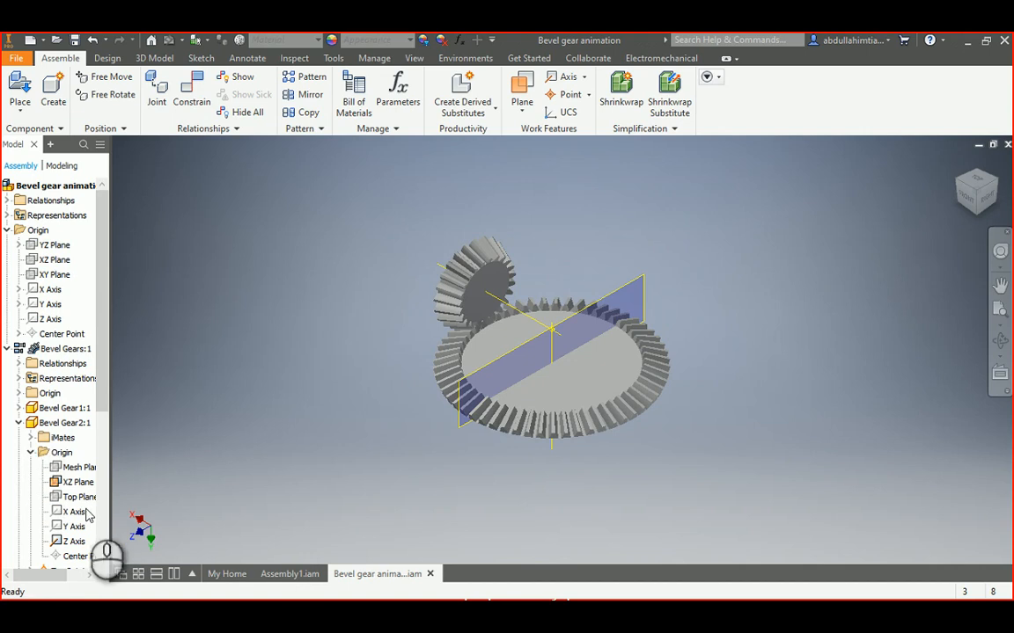
# - Hide the XZ Plane of Bevel Gear2 and list the assembly's relationships in the model tree
pyautogui.rightClick(77, 482)
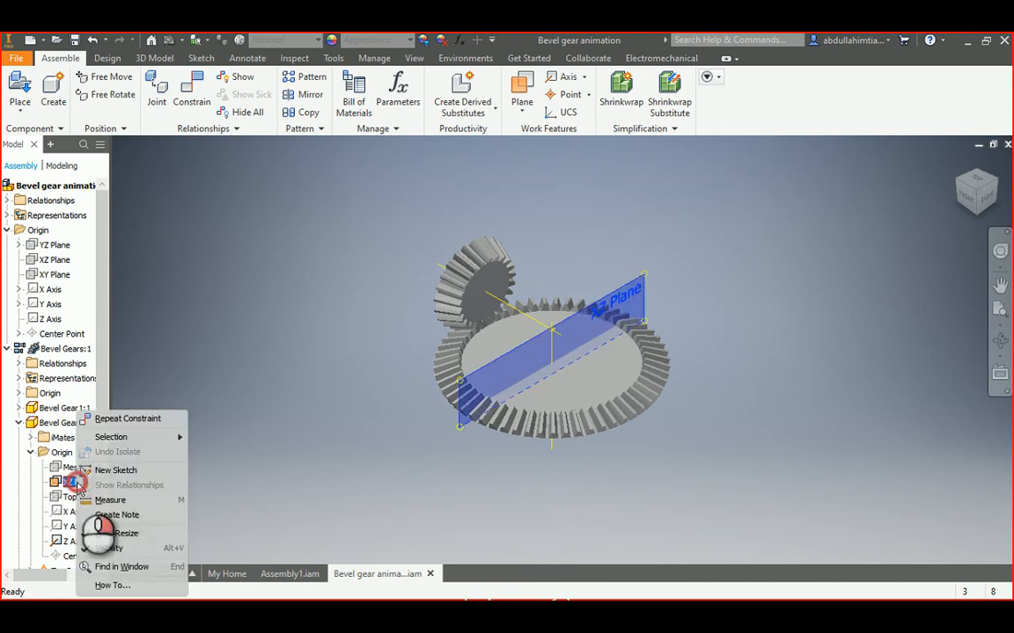
pyautogui.click(132, 549)
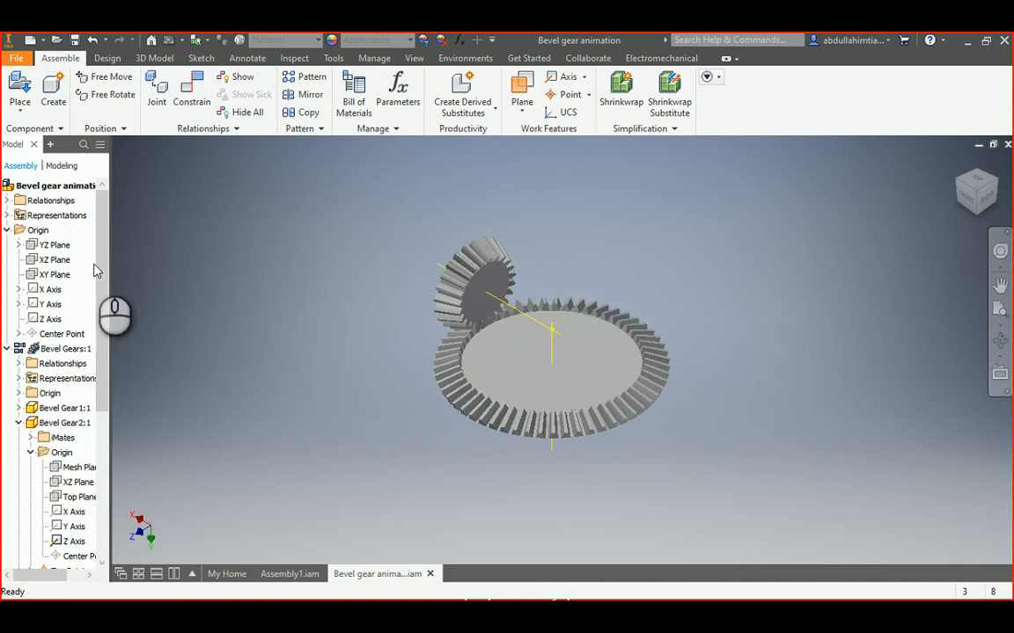
pyautogui.click(8, 230)
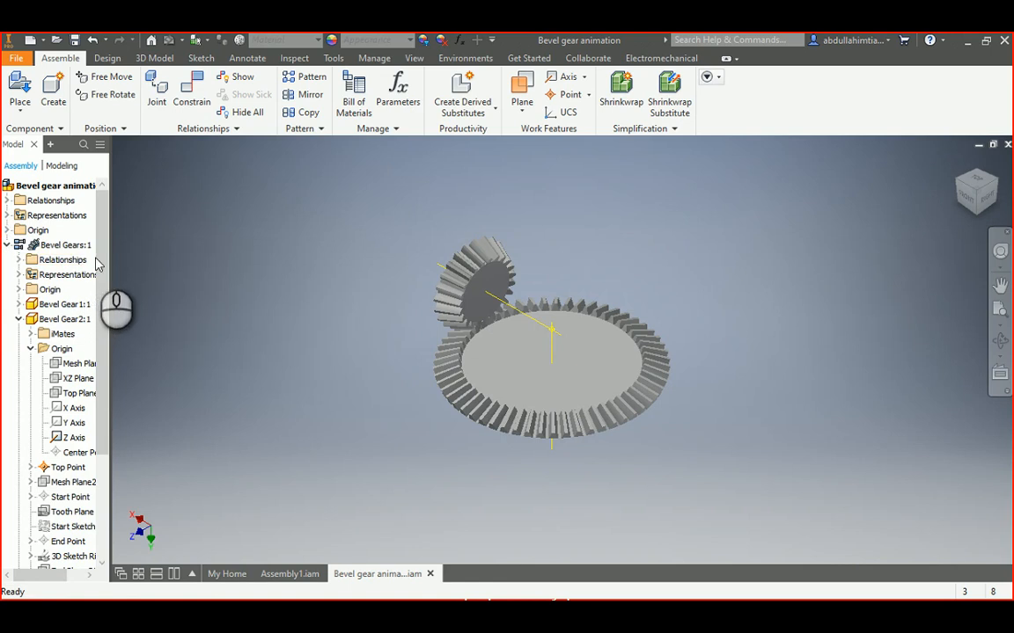
pyautogui.click(8, 201)
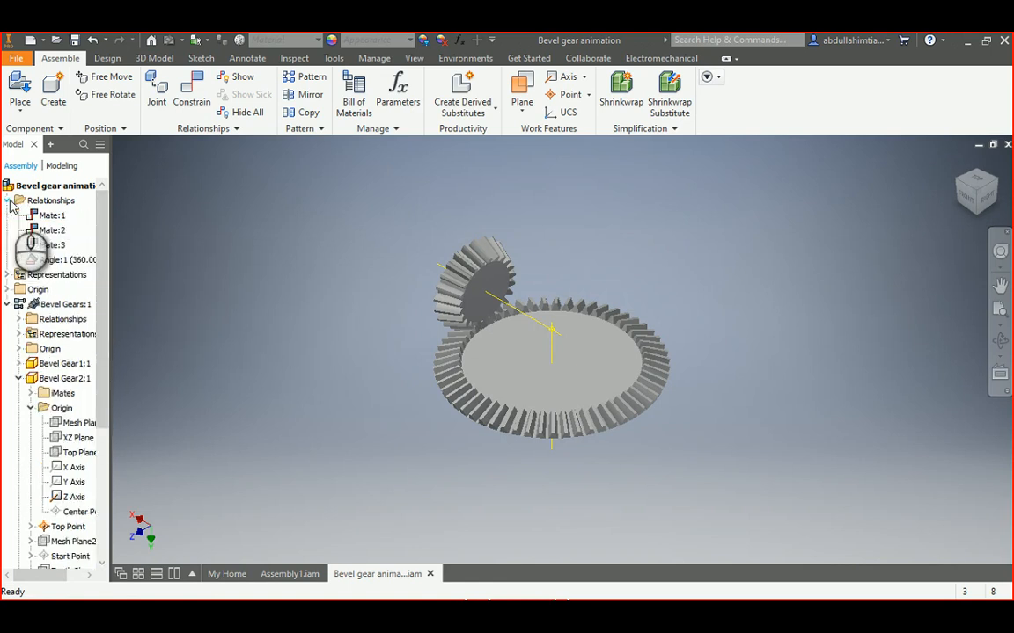
# - Drive the assembly's angle constraint from a start of 0 to an end of 360 degrees and play the motion
pyautogui.rightClick(50, 262)
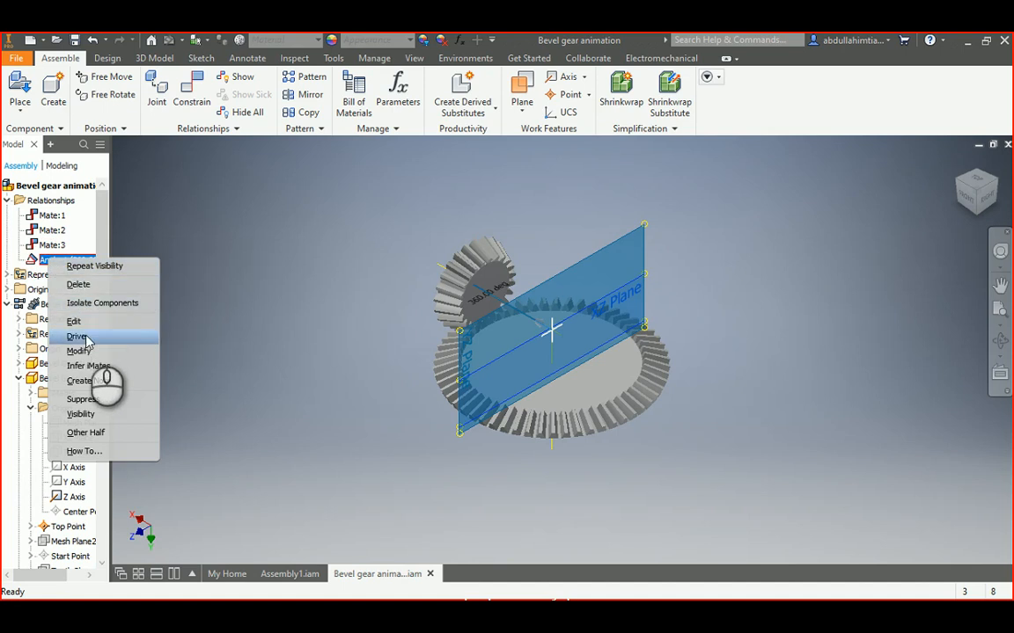
pyautogui.click(87, 338)
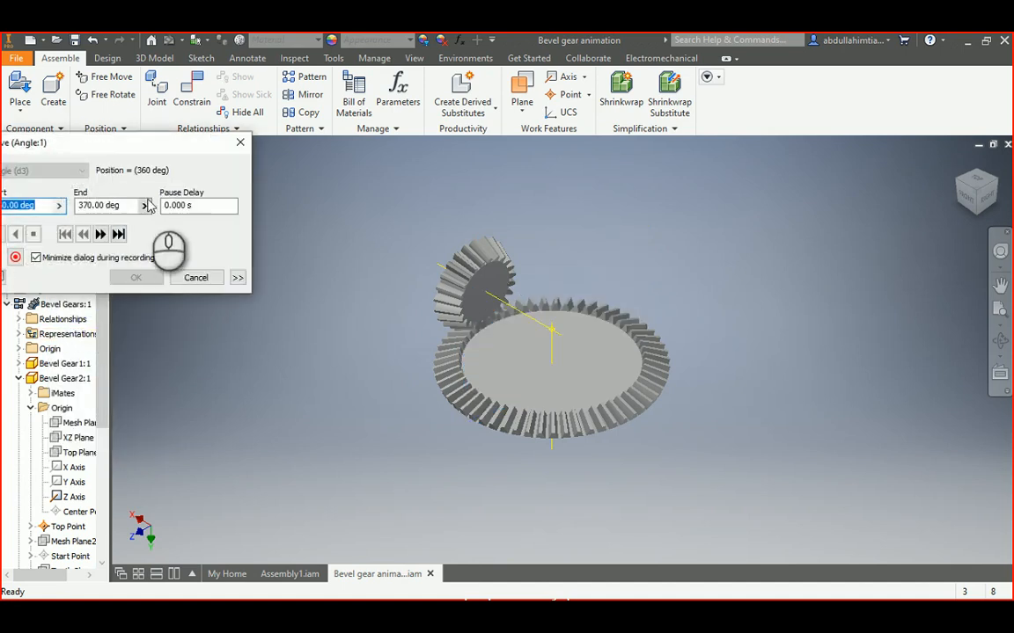
pyautogui.moveTo(162, 148); pyautogui.dragTo(296, 152)
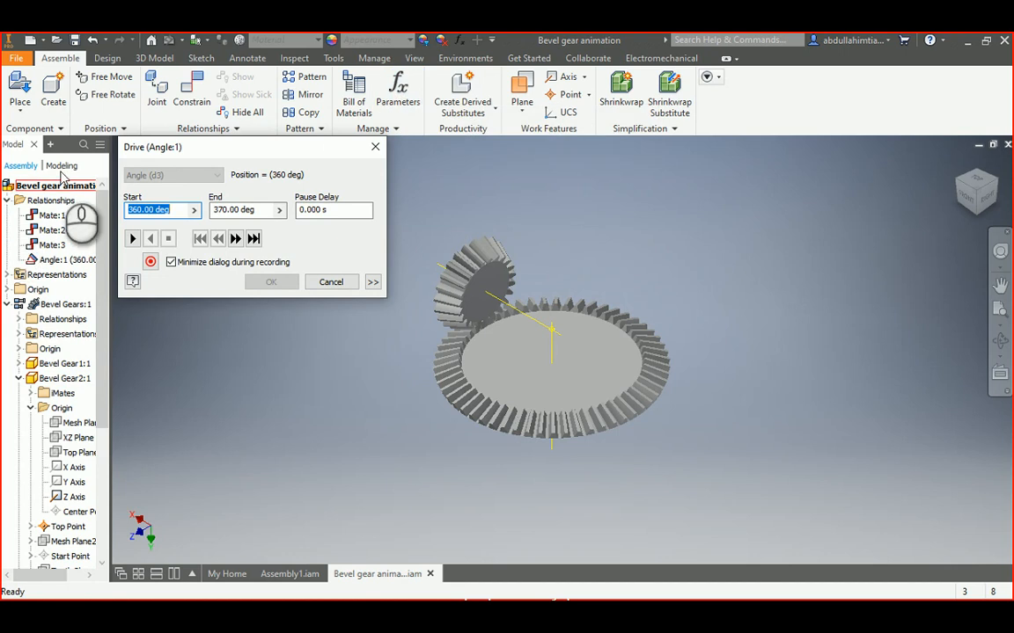
pyautogui.click(264, 211)
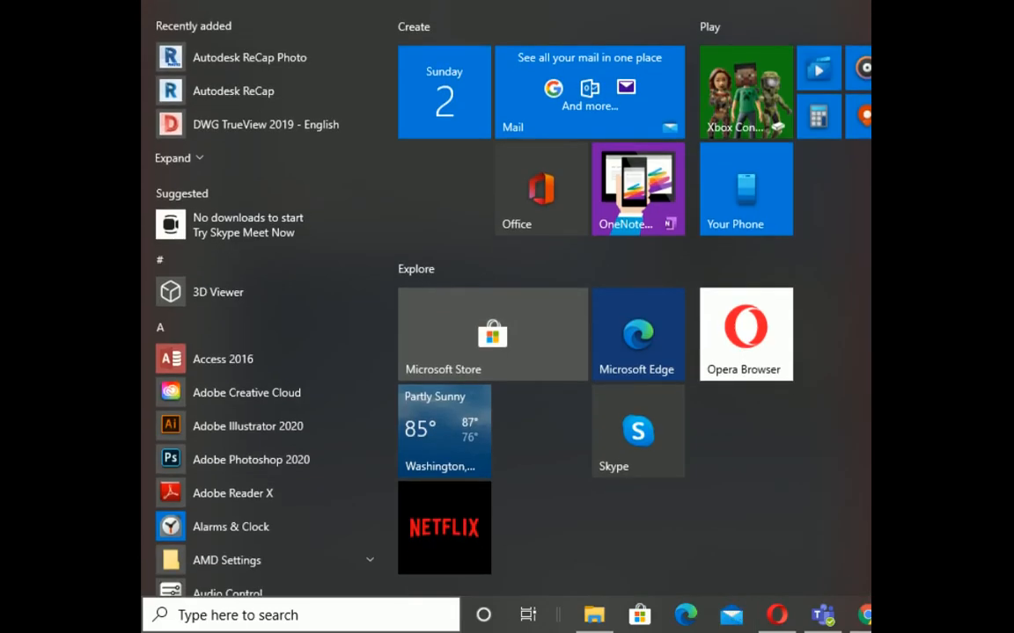
pyautogui.click(739, 491)
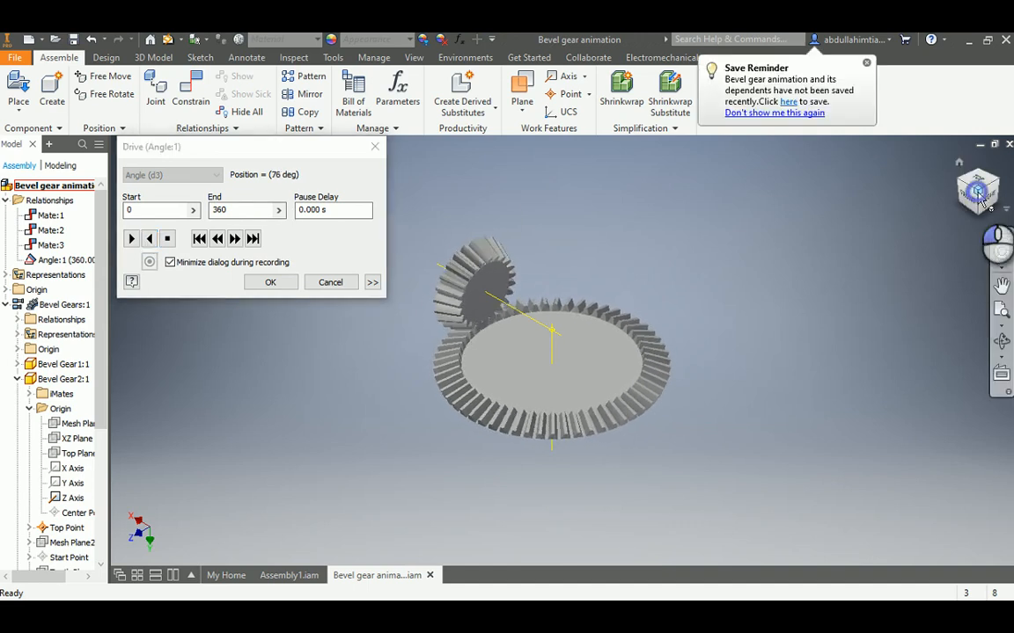
pyautogui.scroll(-5, 754, 414)
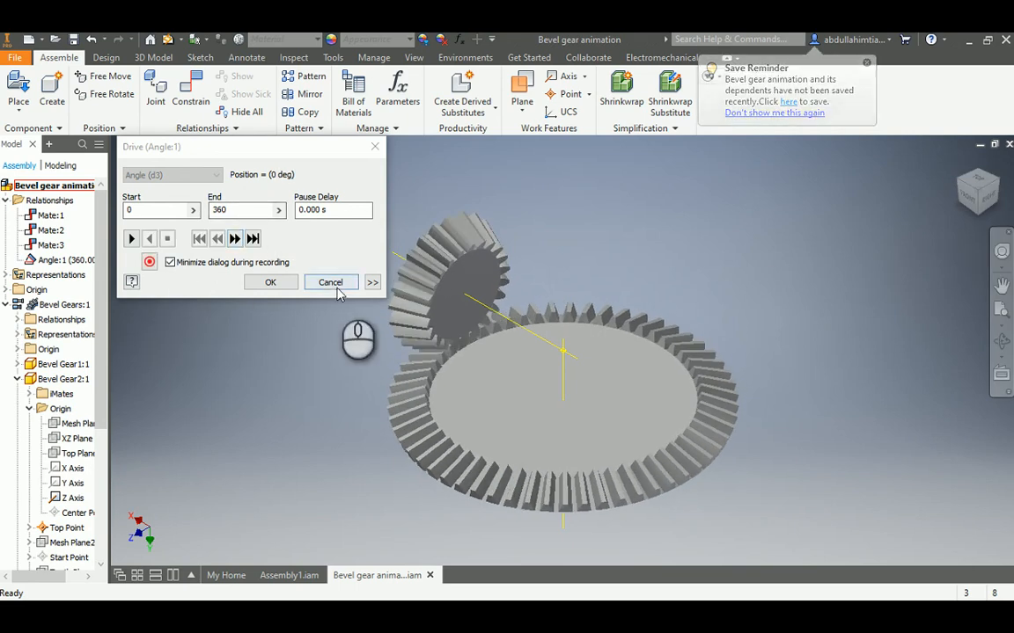
# - Set the drive's increment value to 0.5 degrees and play the gear motion forward
pyautogui.click(373, 283)
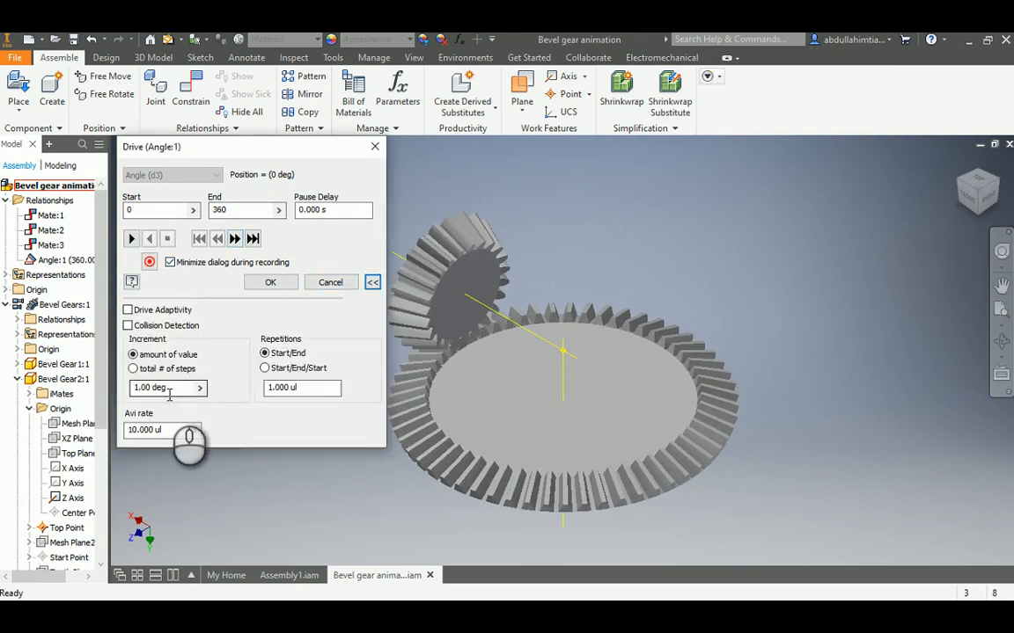
pyautogui.moveTo(170, 395); pyautogui.dragTo(122, 390)
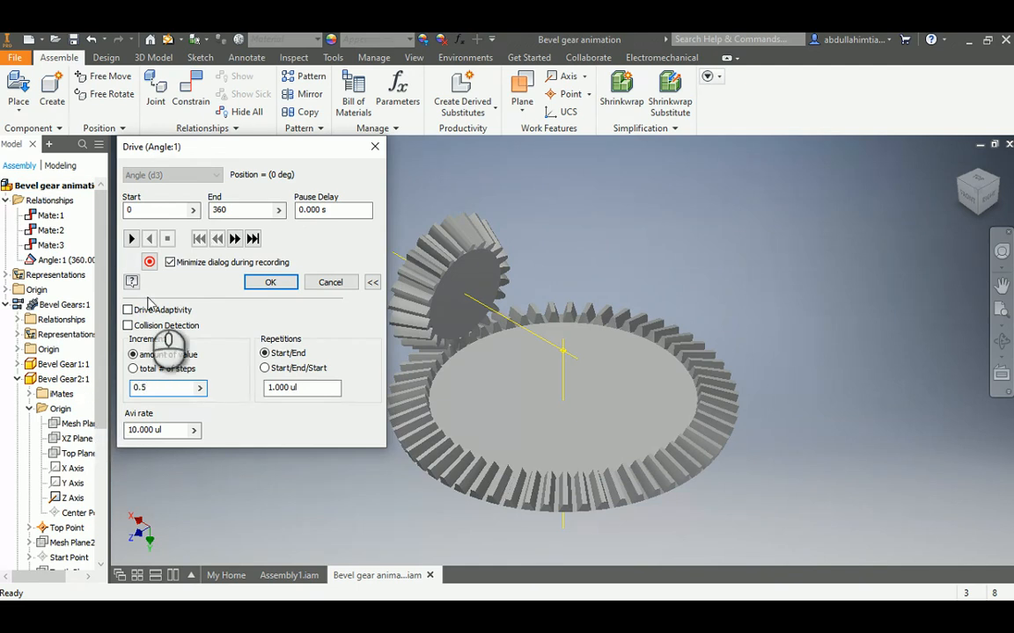
pyautogui.click(133, 239)
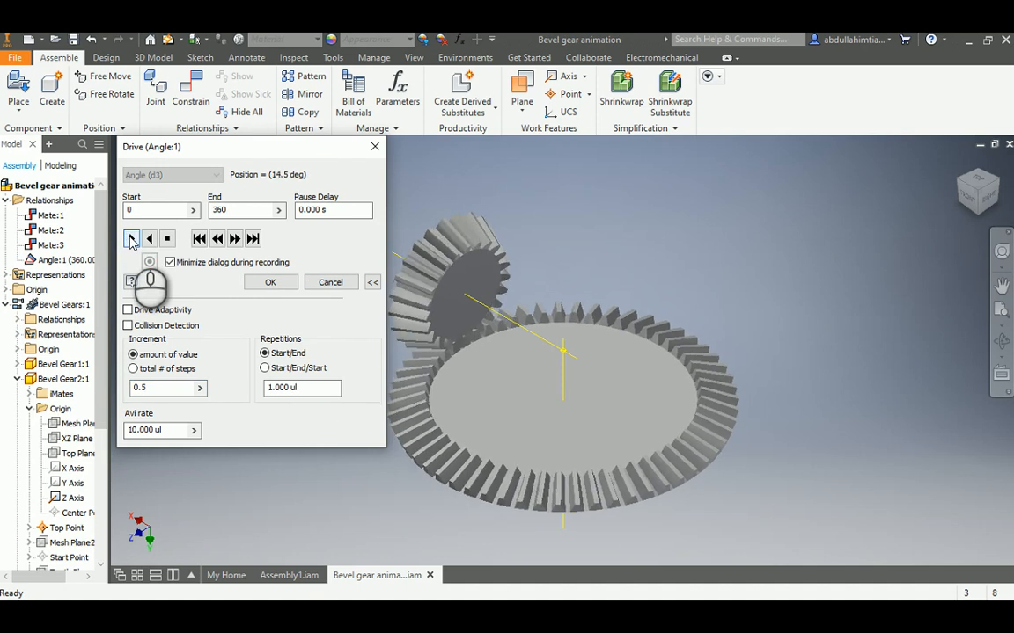
# - Try a drive increment of 1 while the motion plays, and return it to 0.5
pyautogui.doubleClick(146, 388)
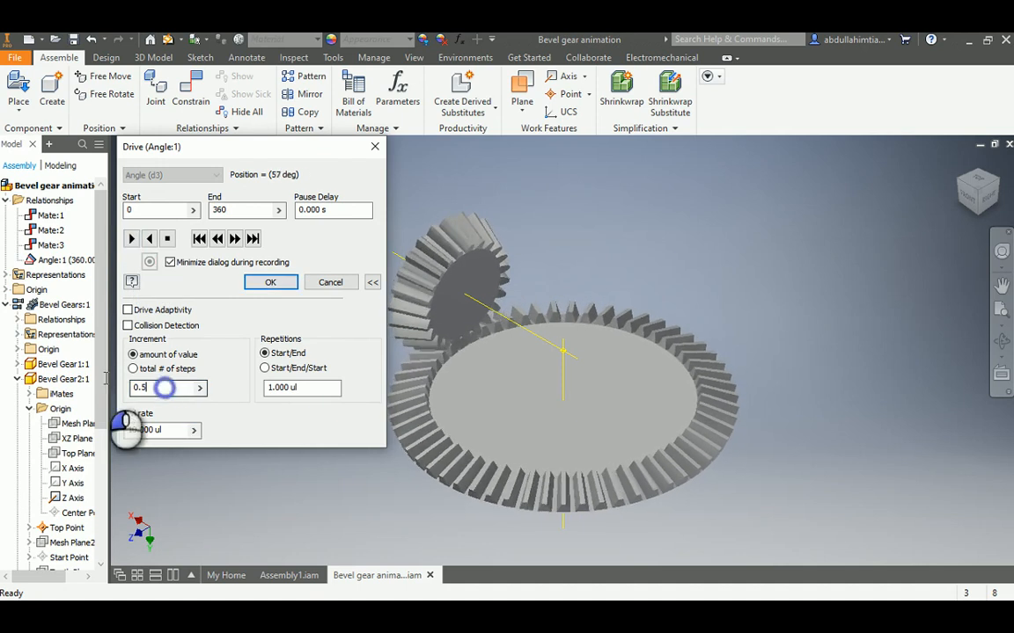
pyautogui.write('1')
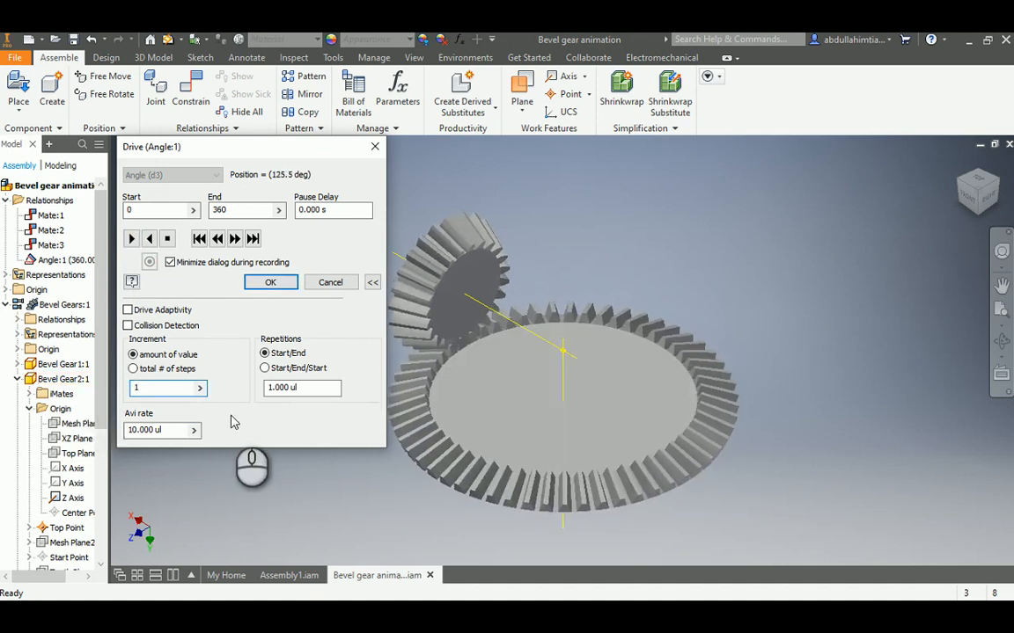
pyautogui.doubleClick(167, 390)
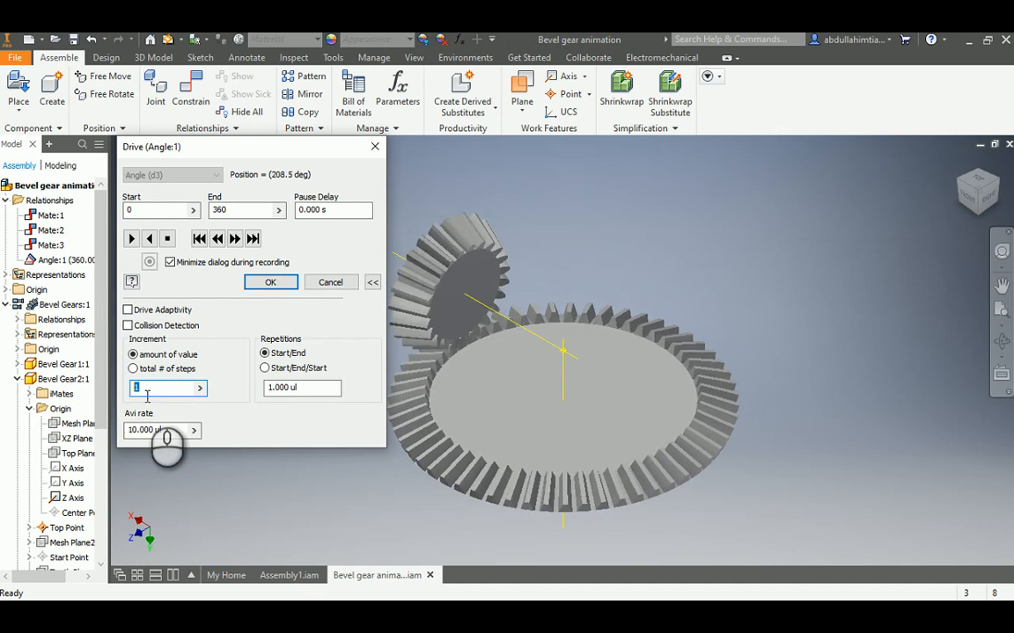
pyautogui.write('0.')
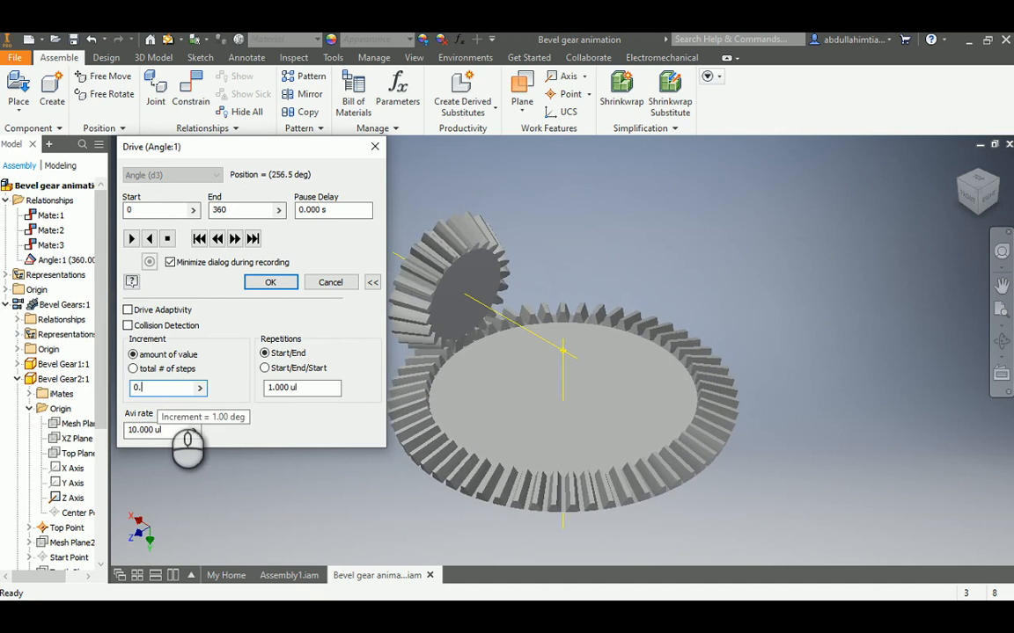
pyautogui.write('5')
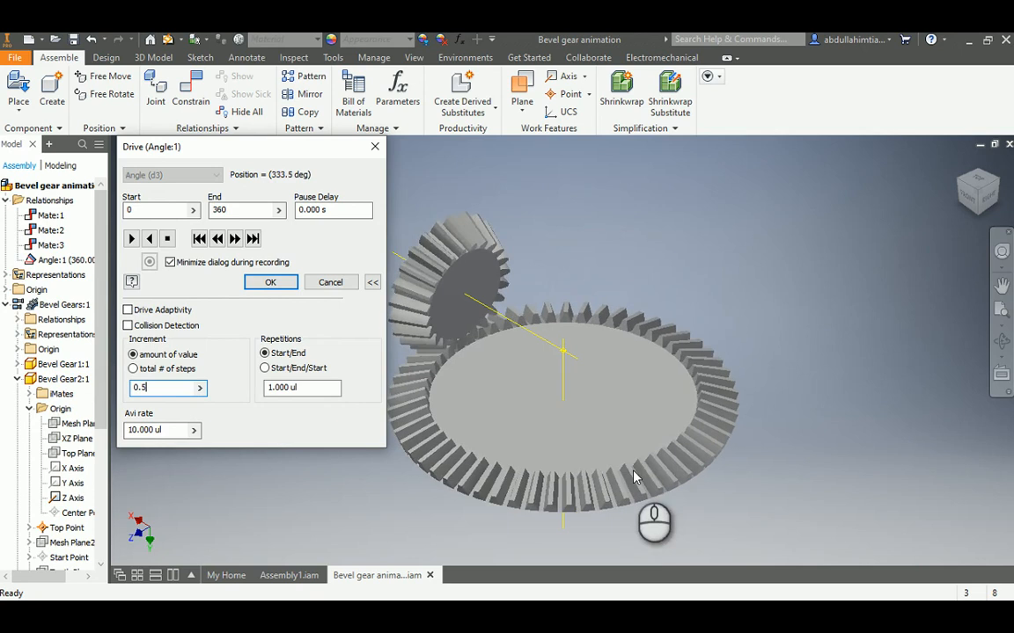
# - Set the drive's repetitions to 10 and play the gear motion forward
pyautogui.scroll(-3, 634, 477)
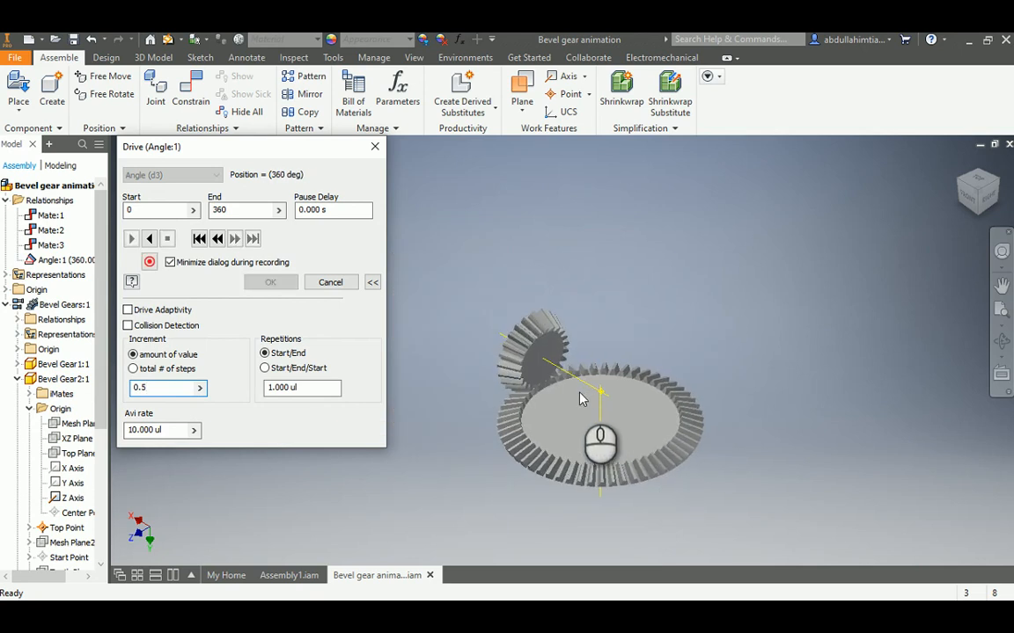
pyautogui.scroll(3, 580, 400)
pyautogui.click(301, 389)
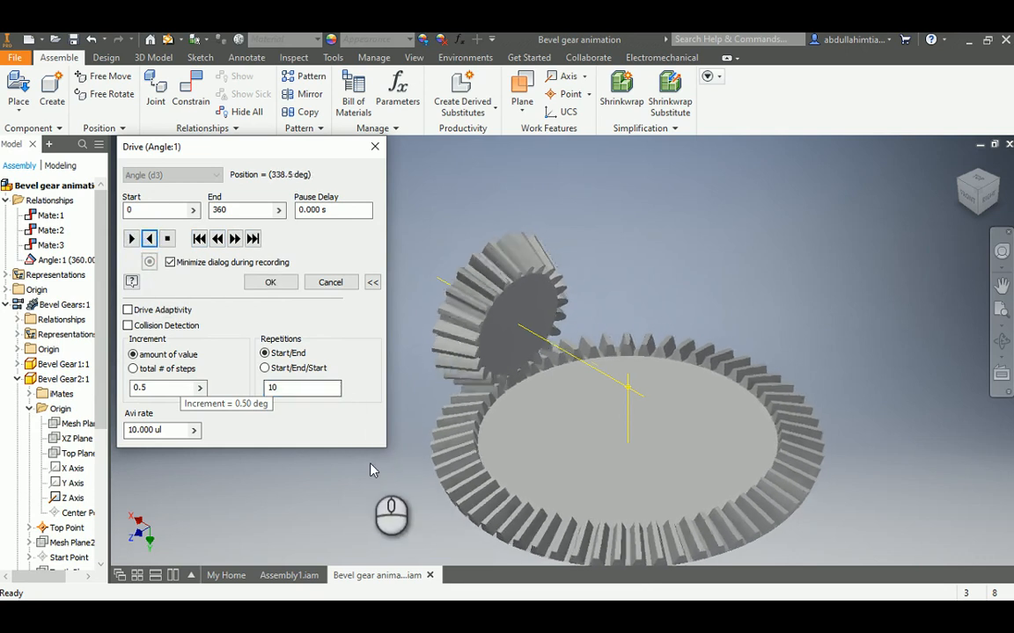
pyautogui.click(130, 238)
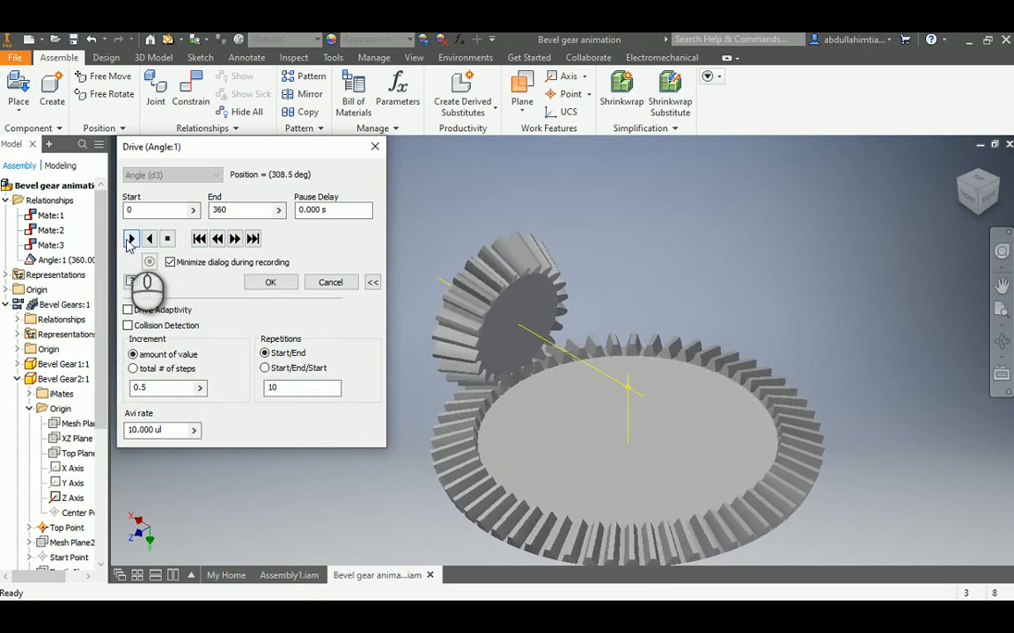
# - View the running gears from the top corner between the right and back faces, and accept the drive
pyautogui.scroll(-3, 610, 431)
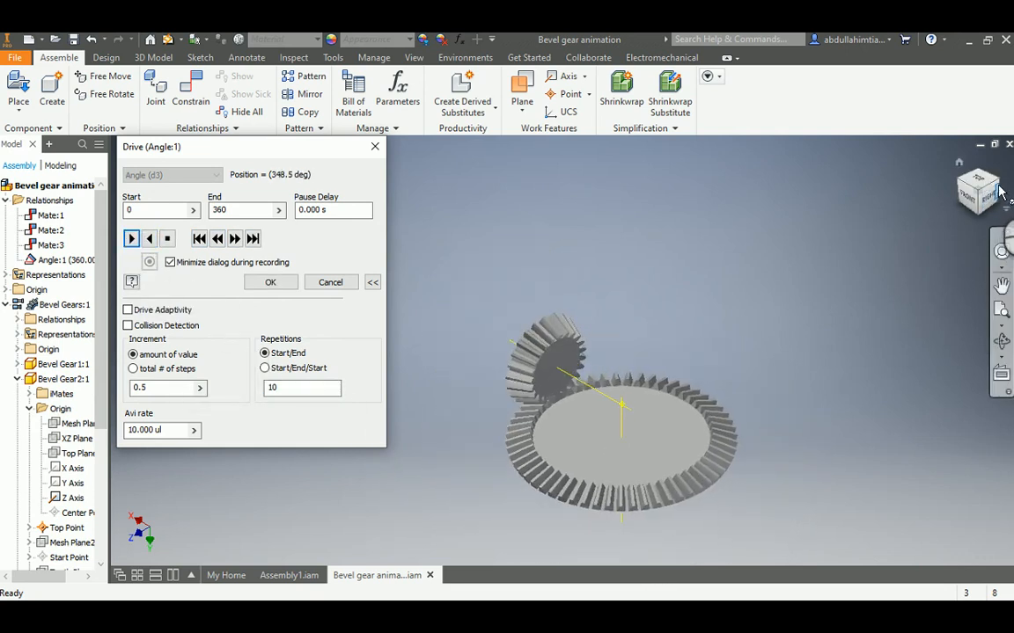
pyautogui.click(999, 189)
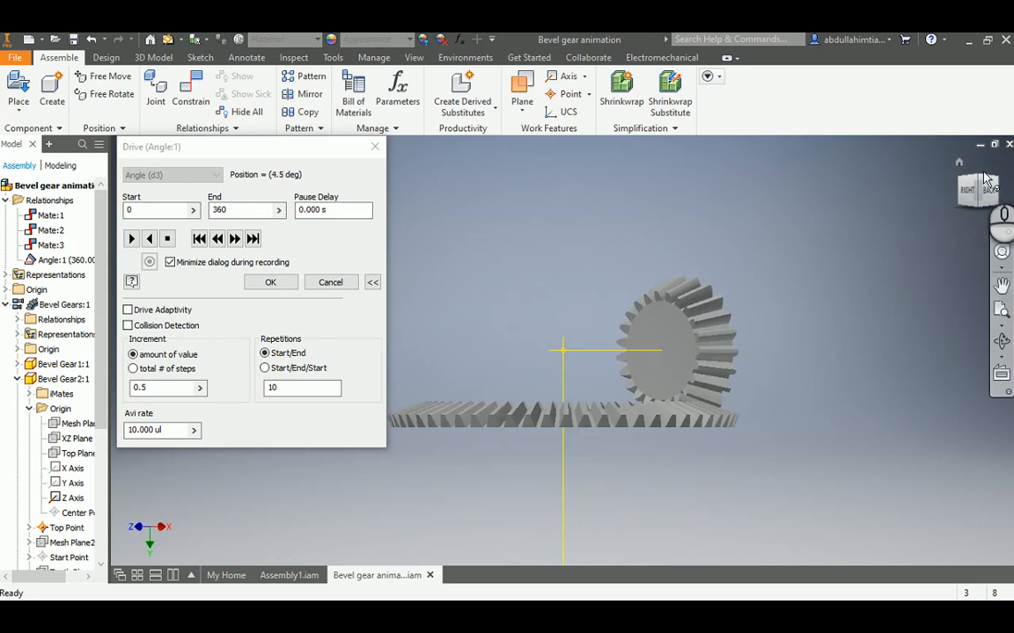
pyautogui.click(977, 180)
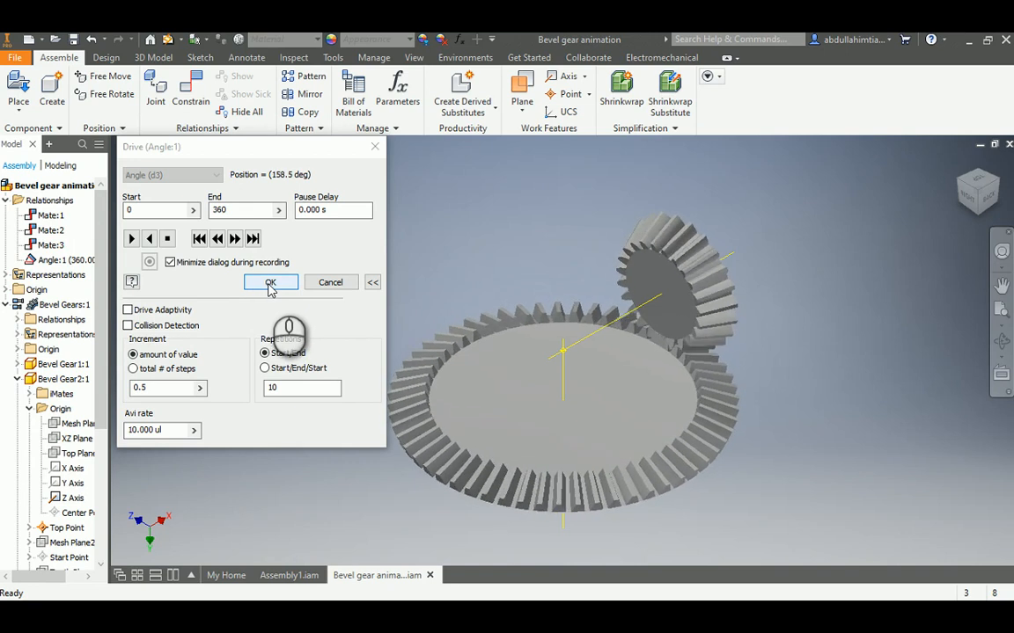
pyautogui.click(270, 283)
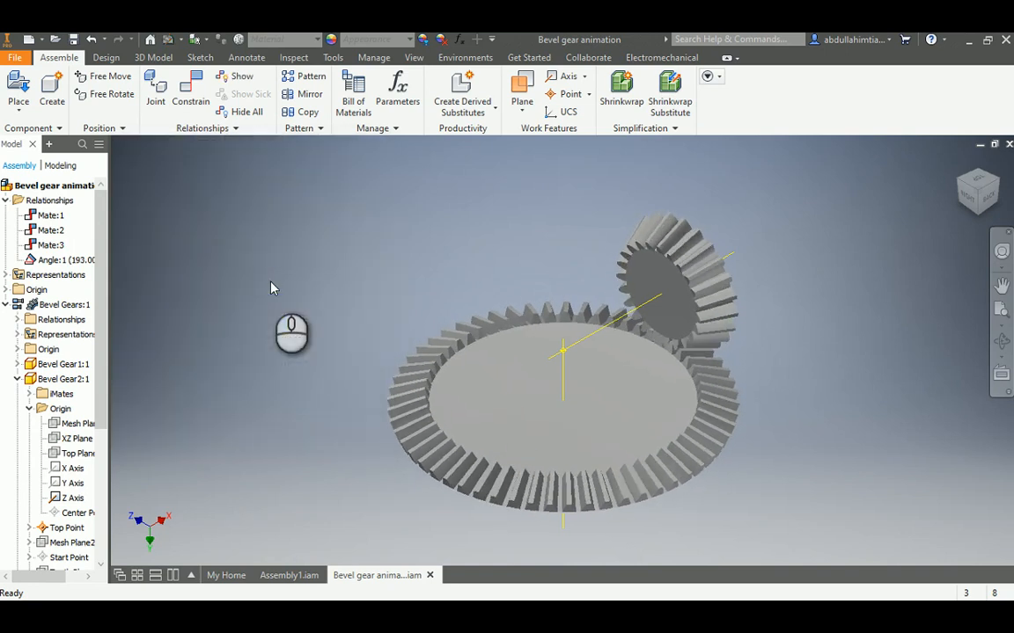